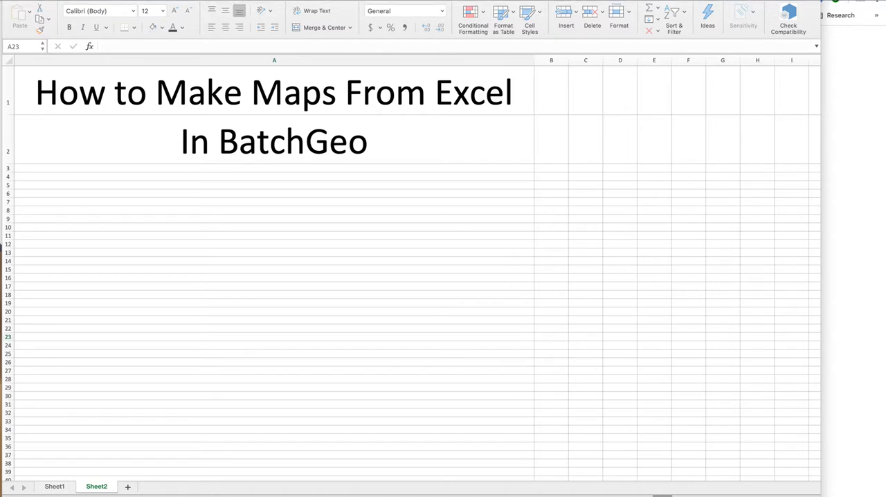
Switch to Sheet1 and check the address and city cells of the first record.
click(274, 337)
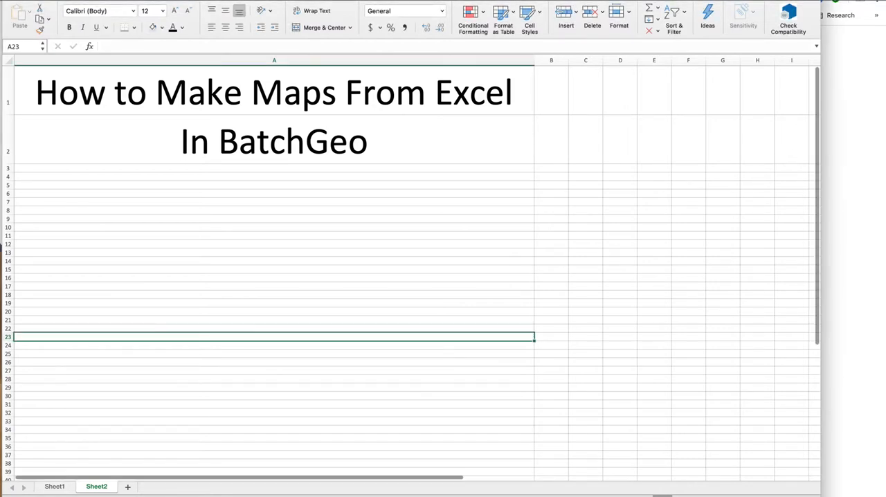
click(54, 486)
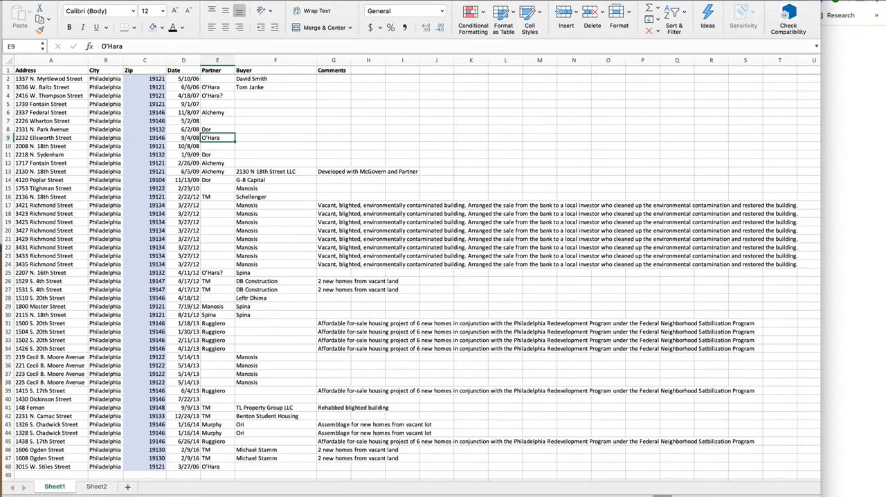
click(50, 79)
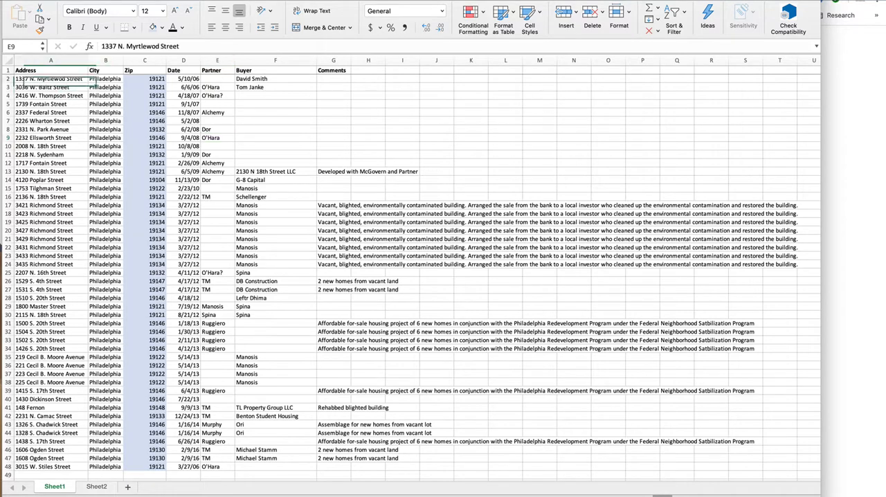
click(105, 79)
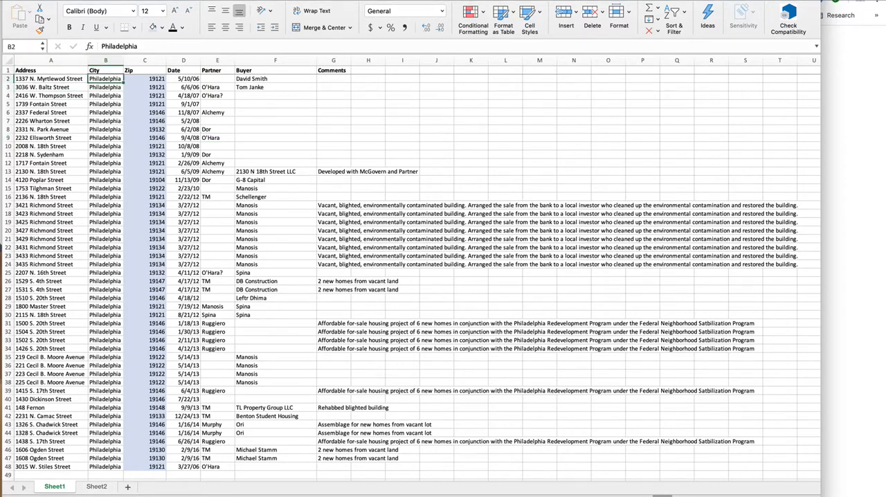
Insert a blank column before Zip and give it the header State.
click(144, 79)
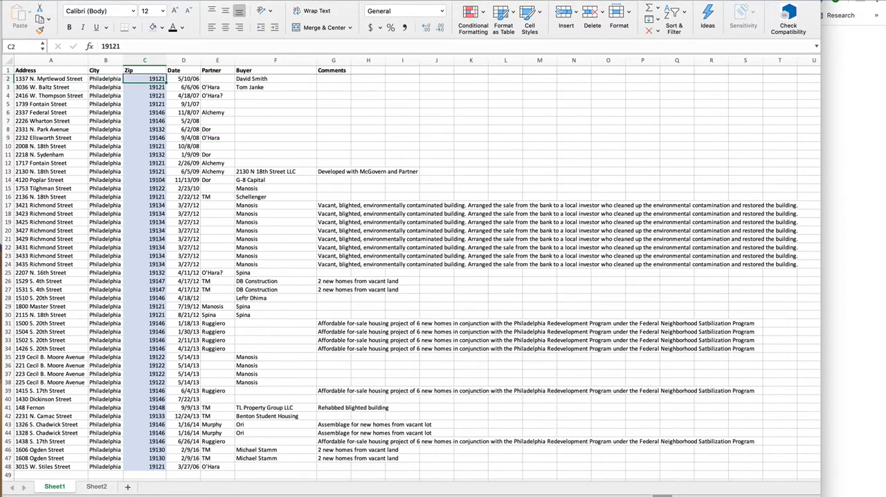
click(139, 1)
click(149, 0)
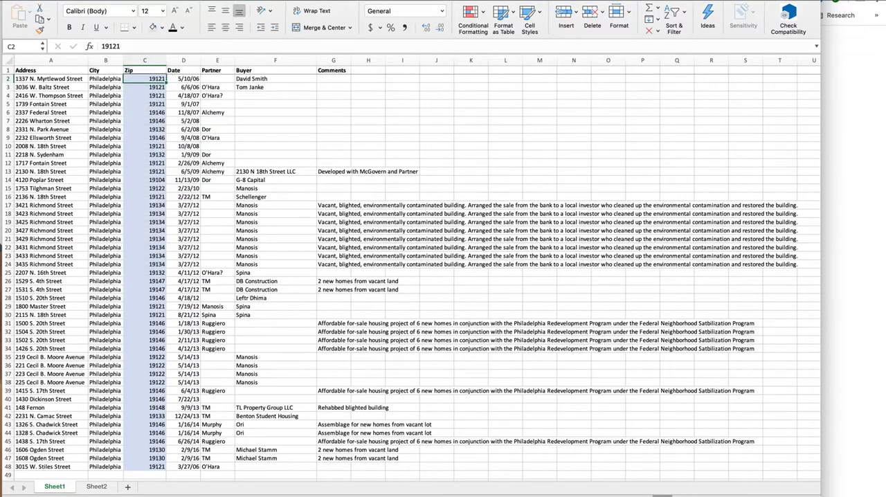
click(140, 70)
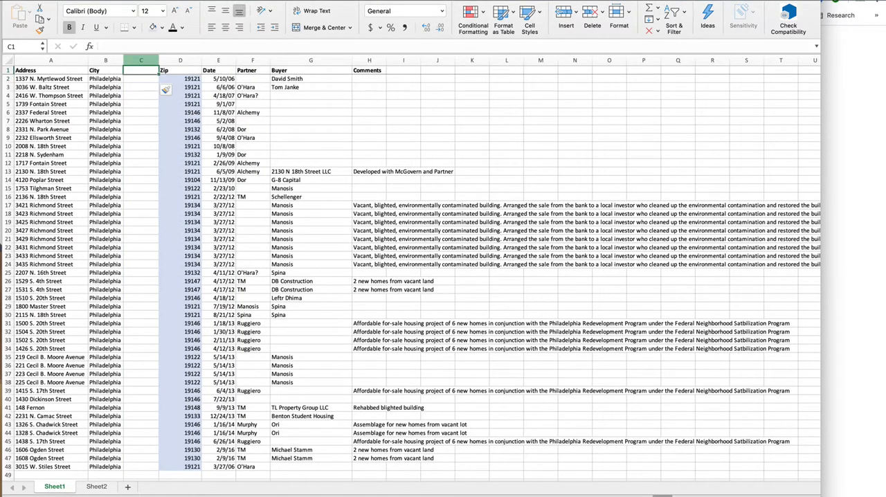
text(State)
key(Return)
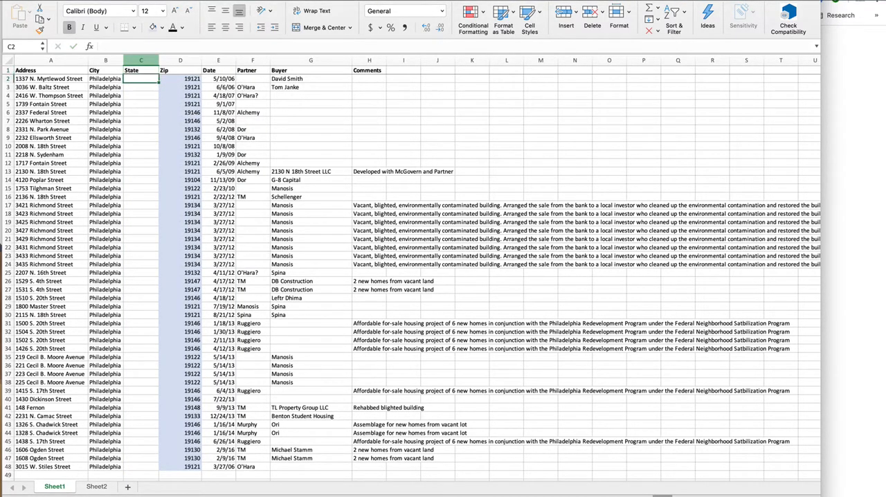
Enter PA as the first State value and fill it down the column through row 48.
text(PA)
key(ctrl+c)
drag(141, 78, 140, 433)
key(super+v)
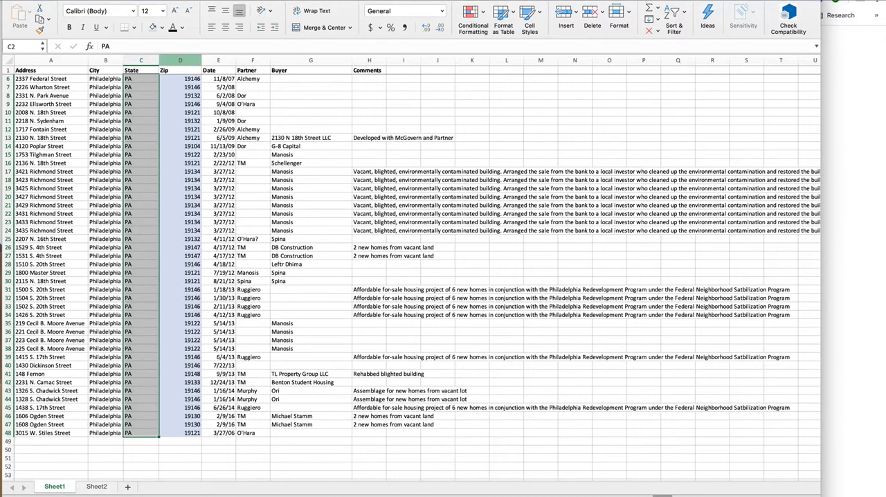
Remove the fill color from the entire Zip column.
click(180, 61)
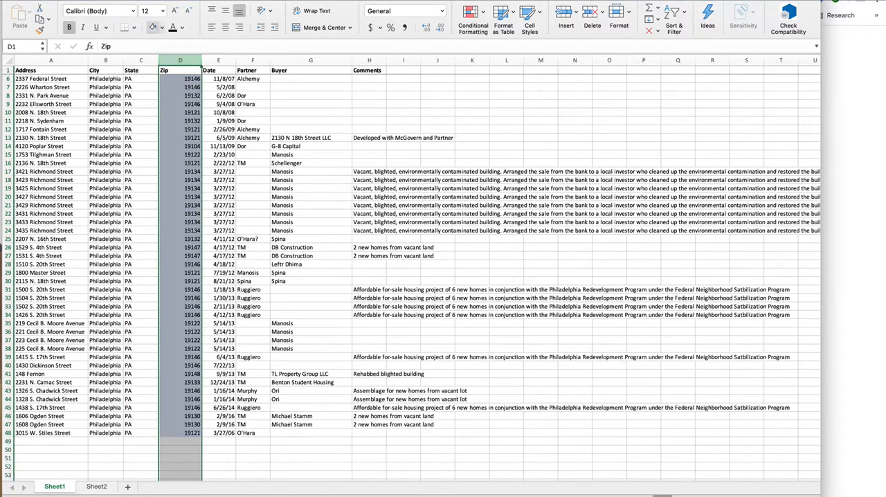
click(162, 28)
click(180, 47)
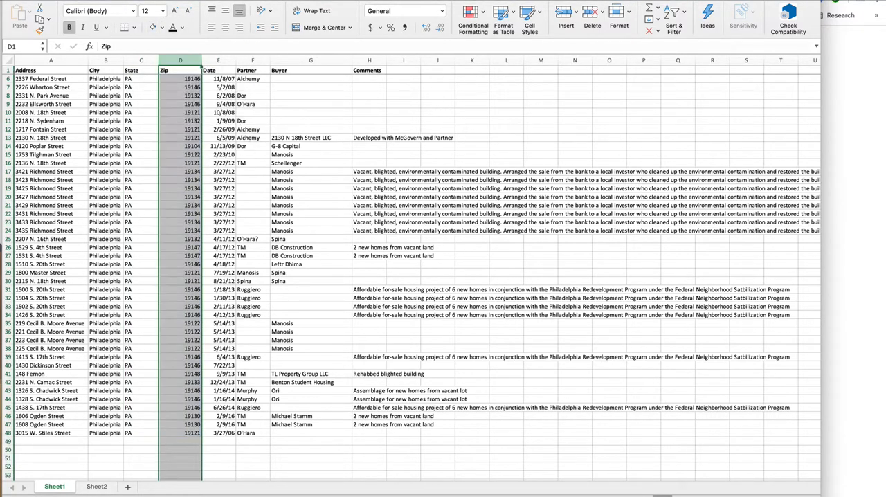
click(180, 163)
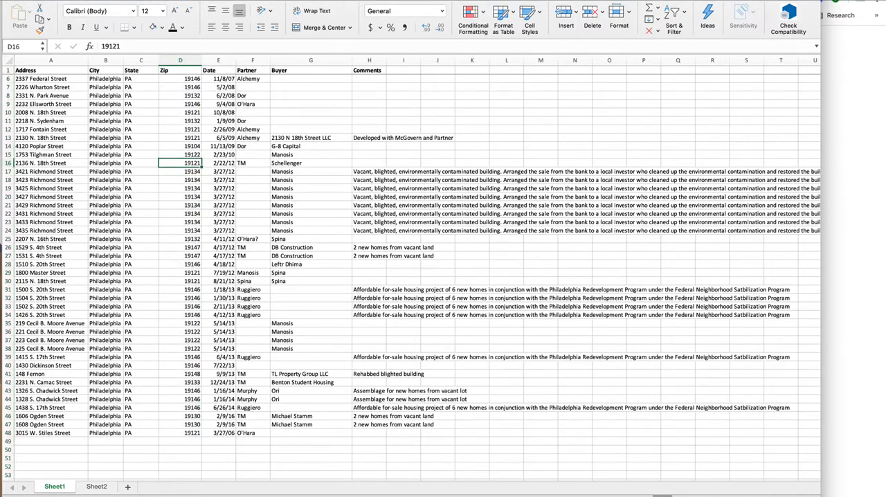
click(51, 79)
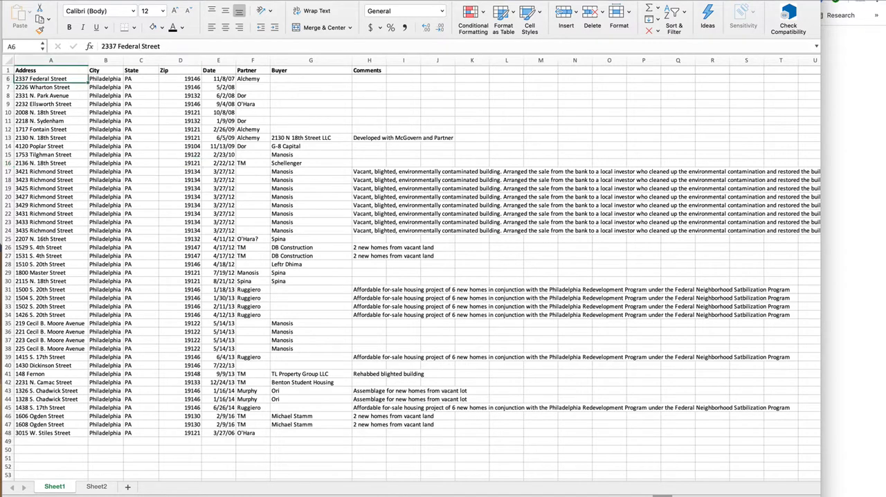
click(50, 71)
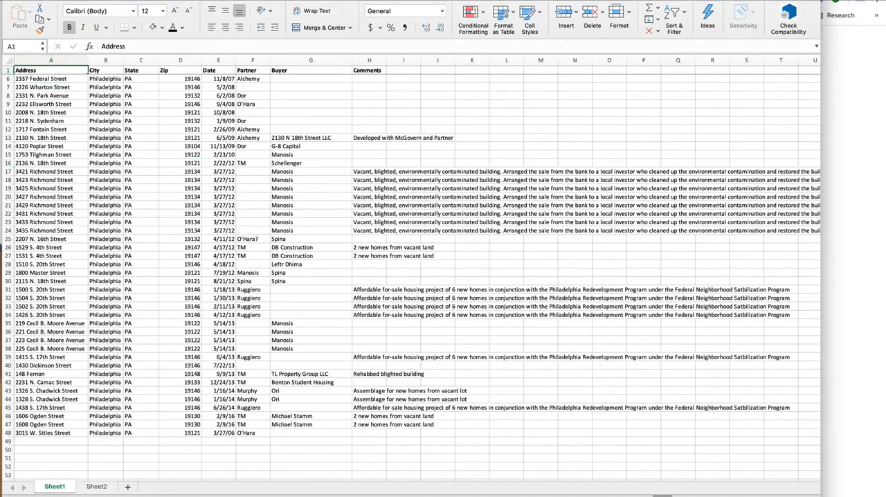
click(226, 1)
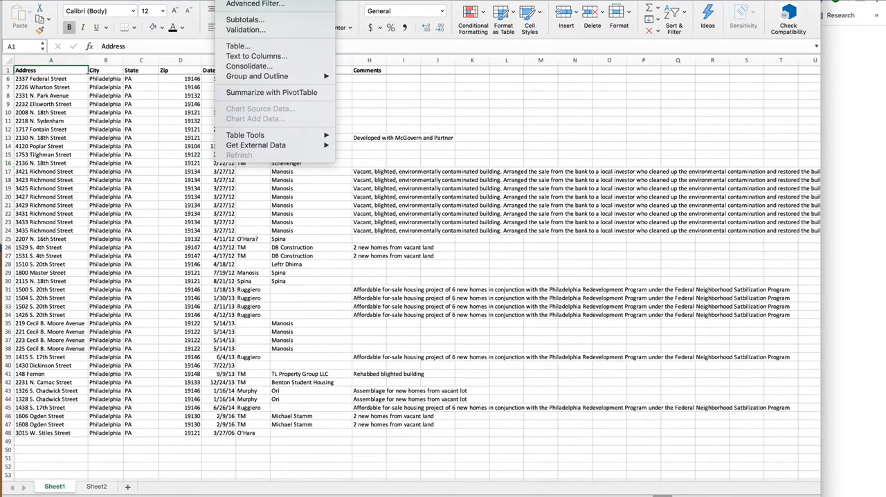
click(239, 1)
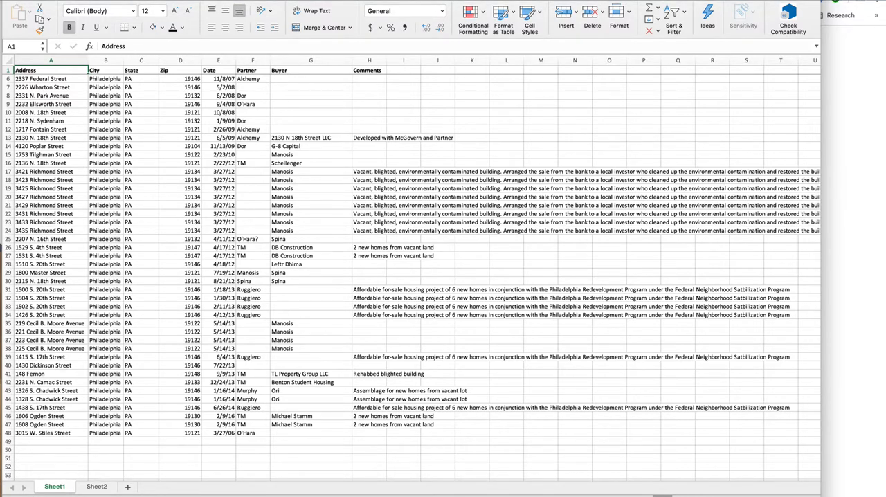
drag(51, 70, 223, 188)
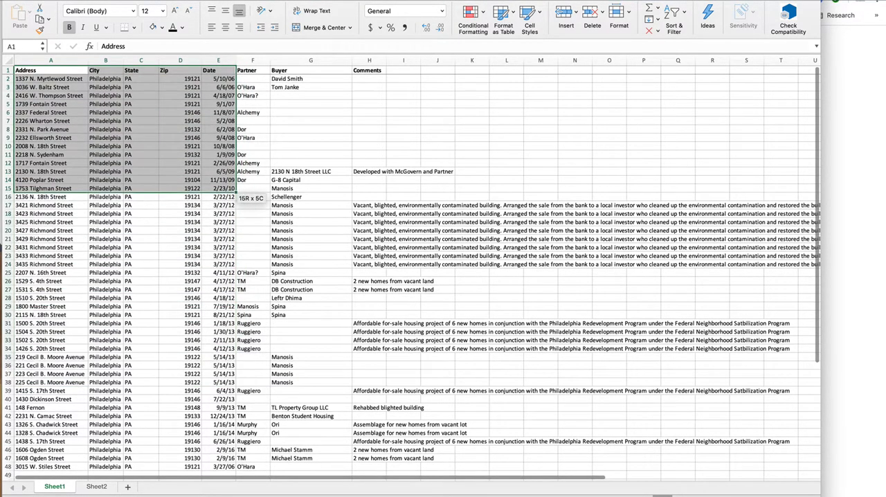
click(180, 180)
click(50, 70)
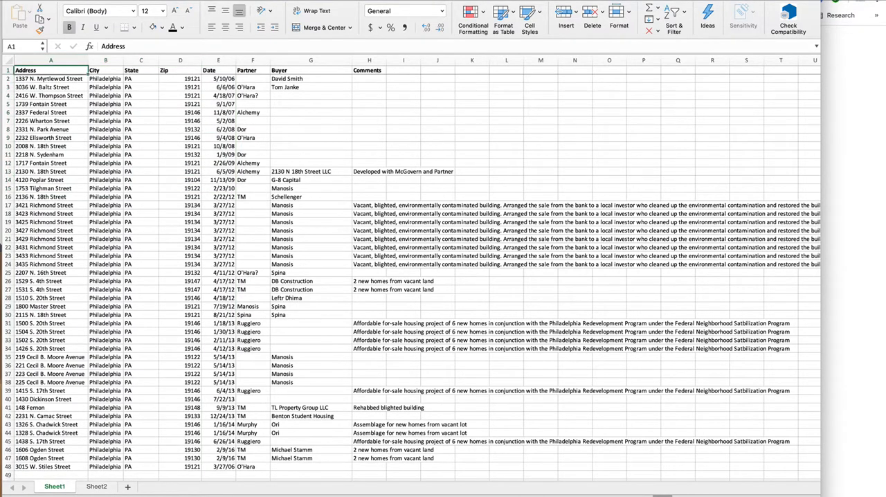
scroll(416, 270, right, 1)
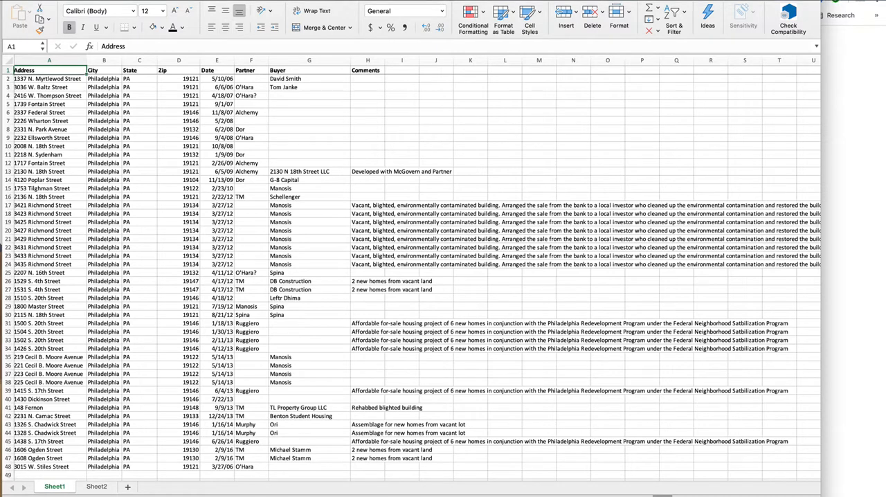
click(228, 1)
click(236, 1)
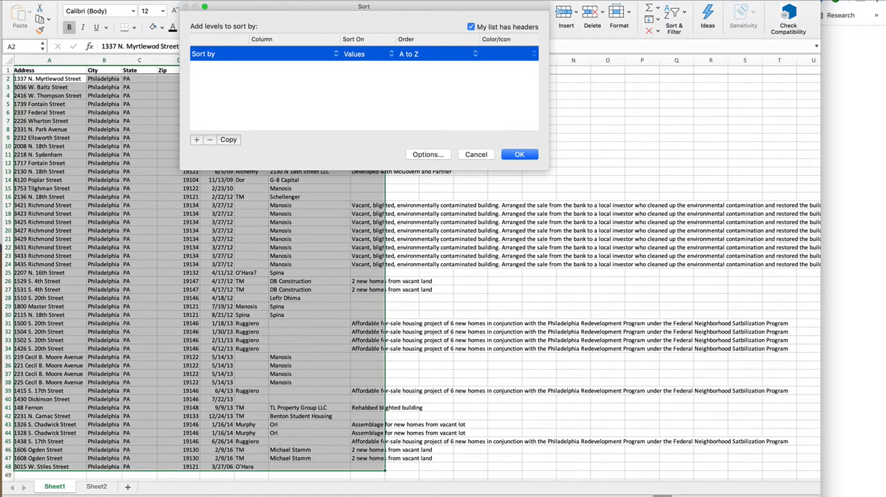
key(Escape)
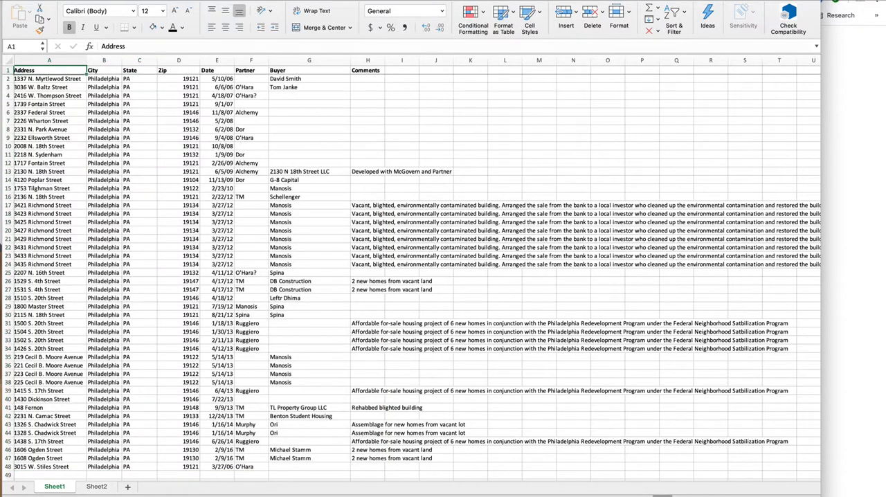
Sort the whole property list by the Date column in ascending order, keeping the first row as headers.
click(226, 1)
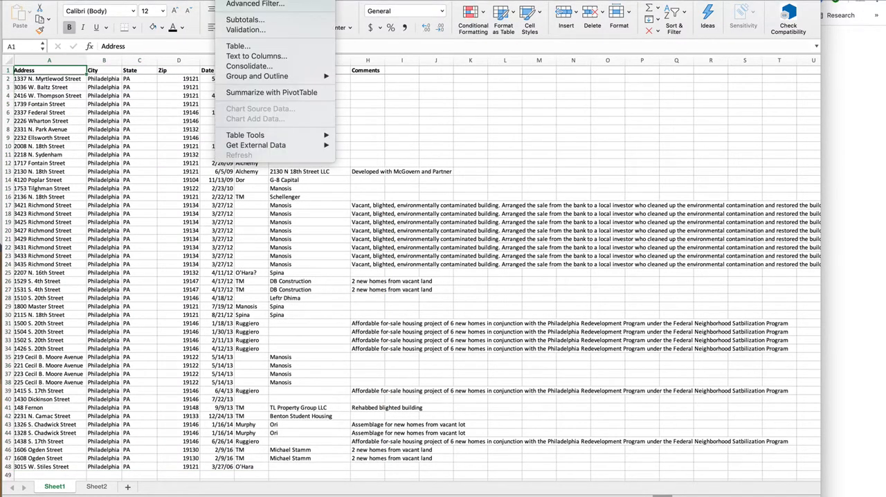
click(237, 1)
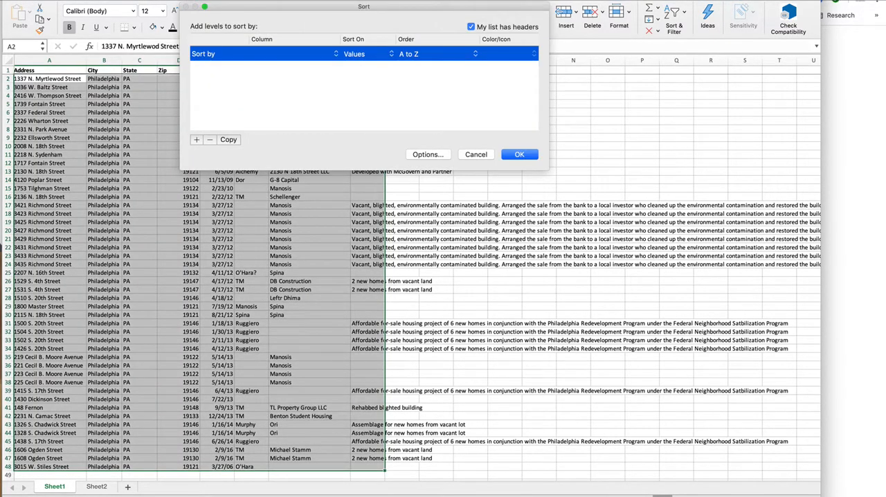
click(287, 53)
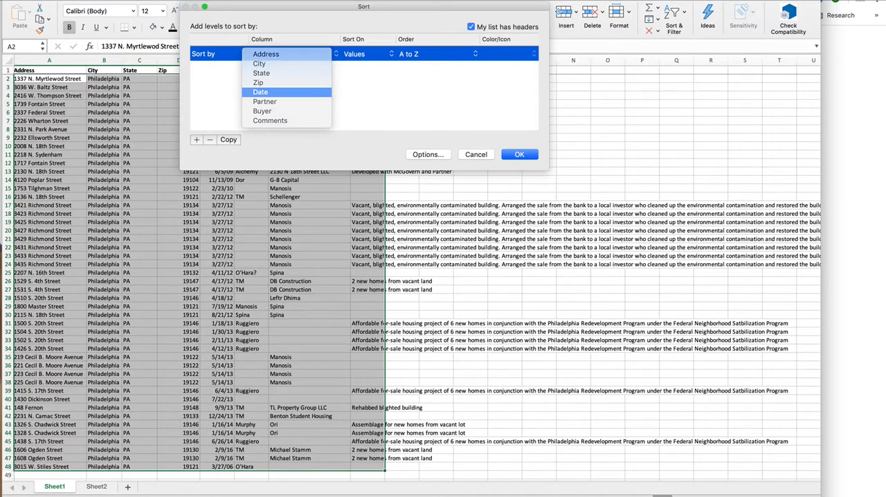
click(261, 92)
click(519, 154)
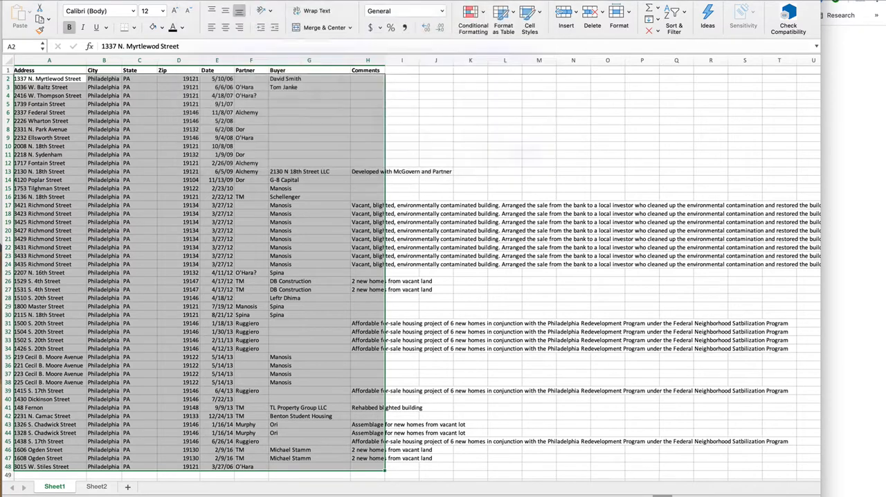
scroll(417, 270, right, 1)
scroll(417, 271, left, 1)
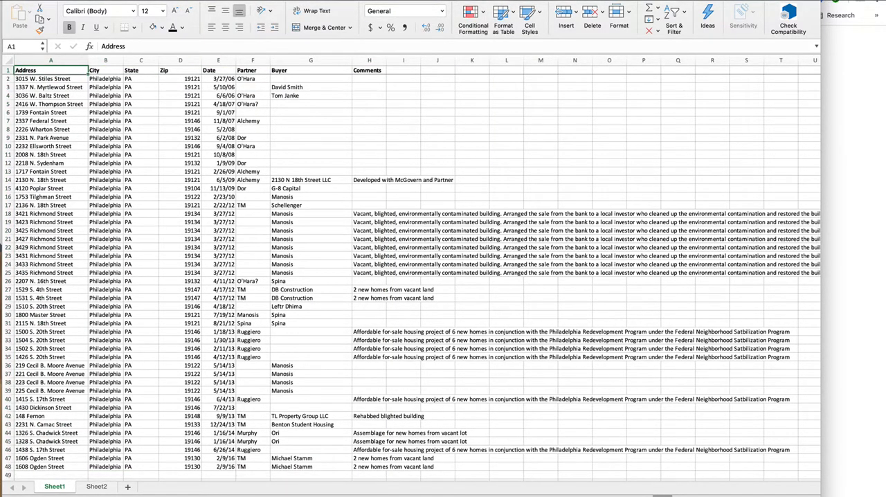
scroll(417, 270, down, 3)
scroll(417, 270, up, 3)
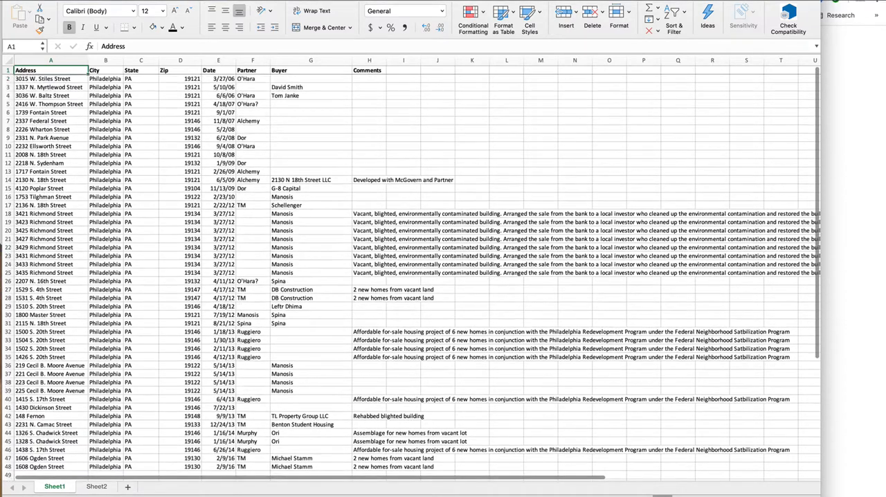
Complete the address in cell A42 by appending "Street" to it.
scroll(417, 270, down, 1)
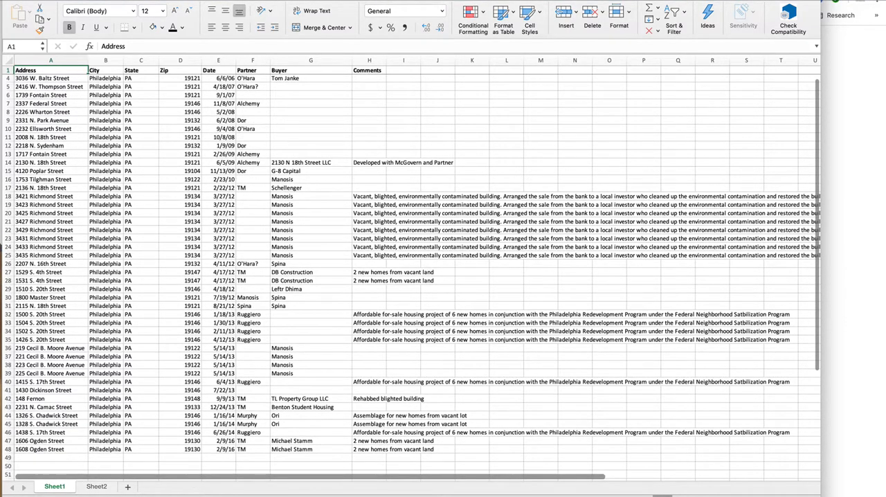
click(51, 399)
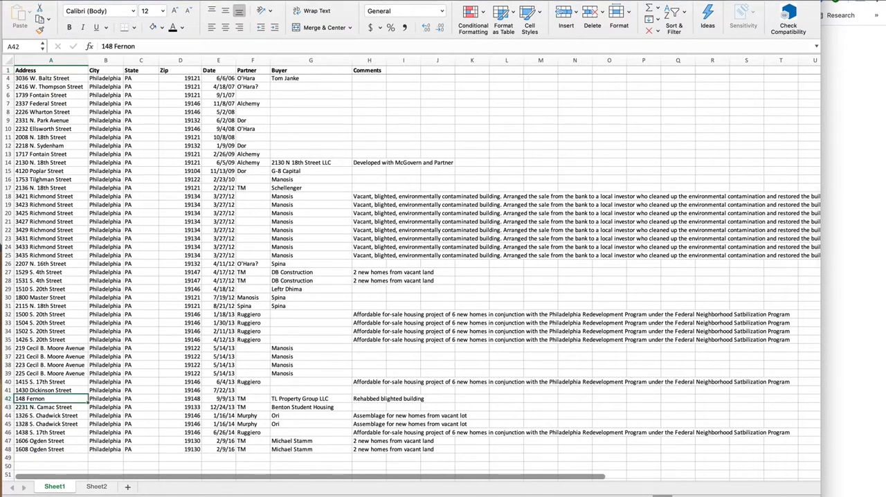
click(136, 46)
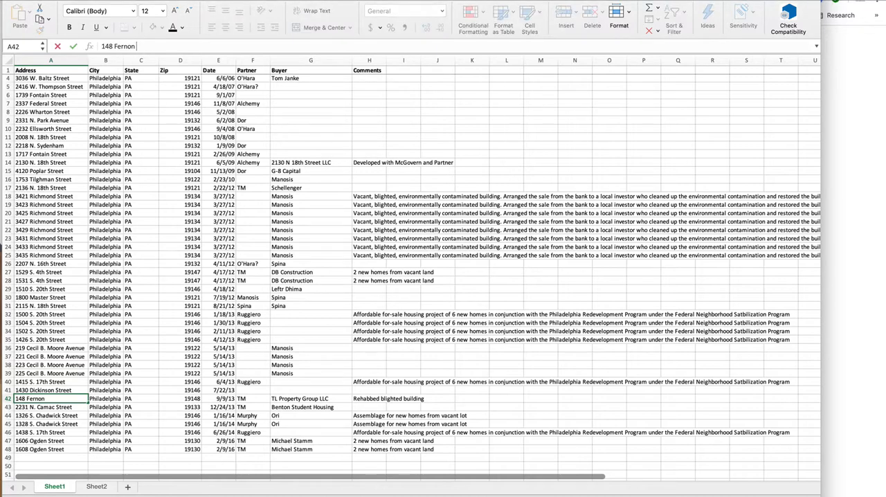
text(Street)
key(Return)
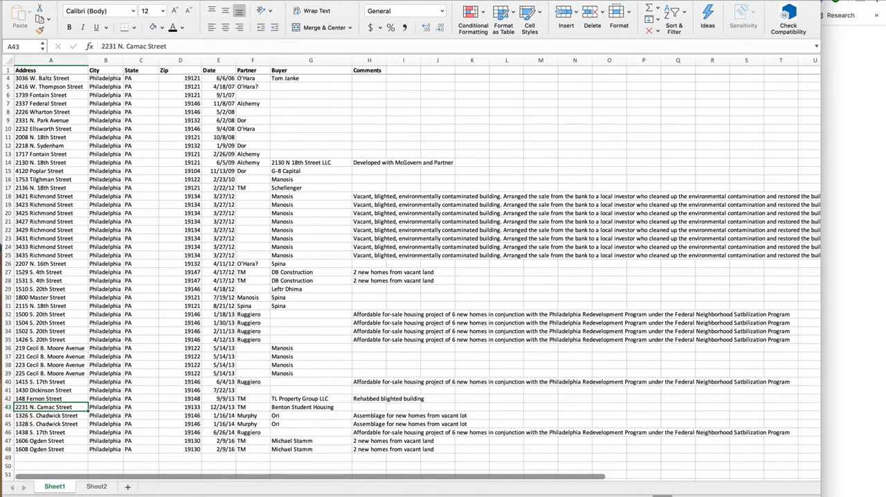
Look over the additional data columns from Partner through Comments.
scroll(412, 274, up, 1)
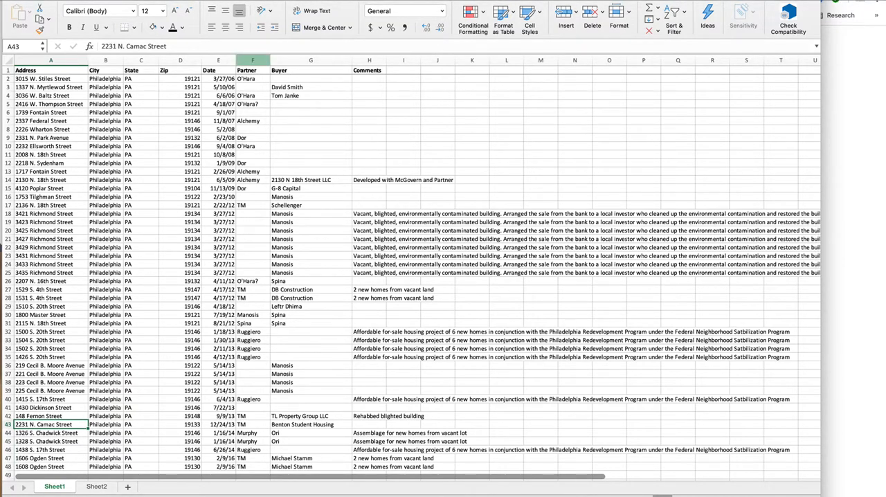
click(252, 60)
drag(253, 60, 438, 61)
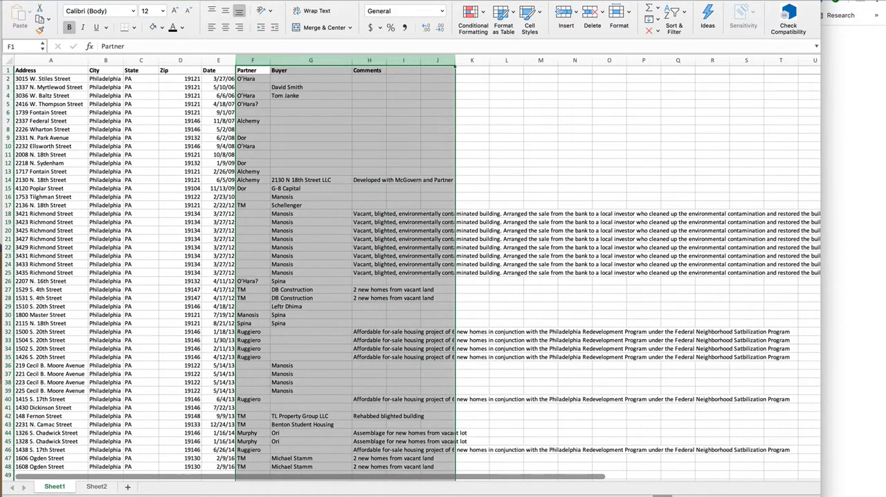
click(180, 121)
Copy the property list from Address through Date, including the header row, down to row 48 (A1:E48).
click(51, 71)
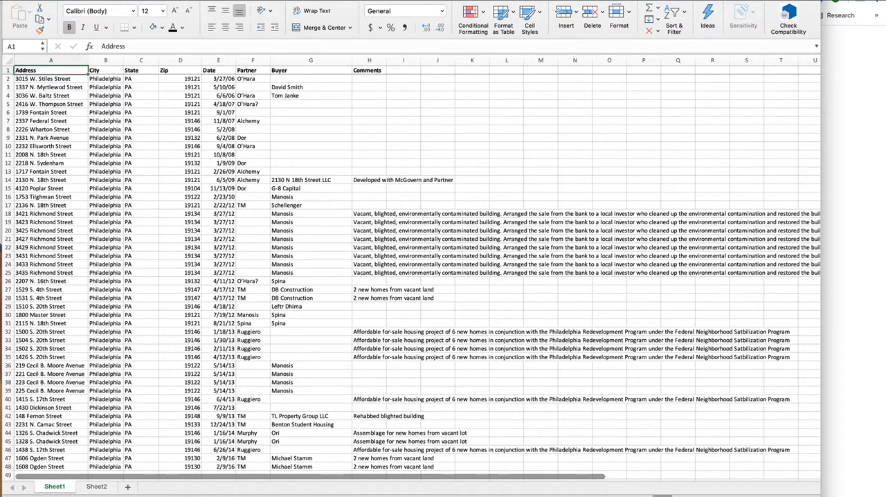
key(shift+Right)
key(shift+Right)
key(shift+Right)
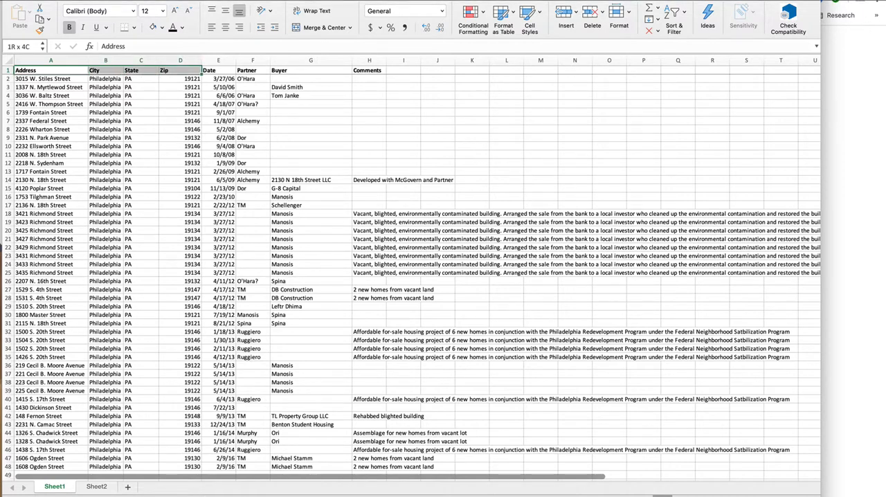
key(shift+Down)
key(shift+Down)
key(shift+Down)
key(shift+Down)
key(shift+Down)
key(shift+Down)
key(shift+Down)
key(shift+Down)
key(shift+Down)
key(shift+Down)
key(shift+Down)
key(shift+Down)
key(shift+Down)
key(shift+Down)
key(shift+Down)
key(shift+Down)
key(shift+Down)
key(shift+Down)
key(shift+Down)
key(shift+Down)
key(shift+Down)
key(shift+Down)
key(shift+Down)
key(shift+Down)
key(shift+Down)
key(shift+Down)
key(shift+Down)
key(shift+Down)
key(shift+Down)
key(shift+Down)
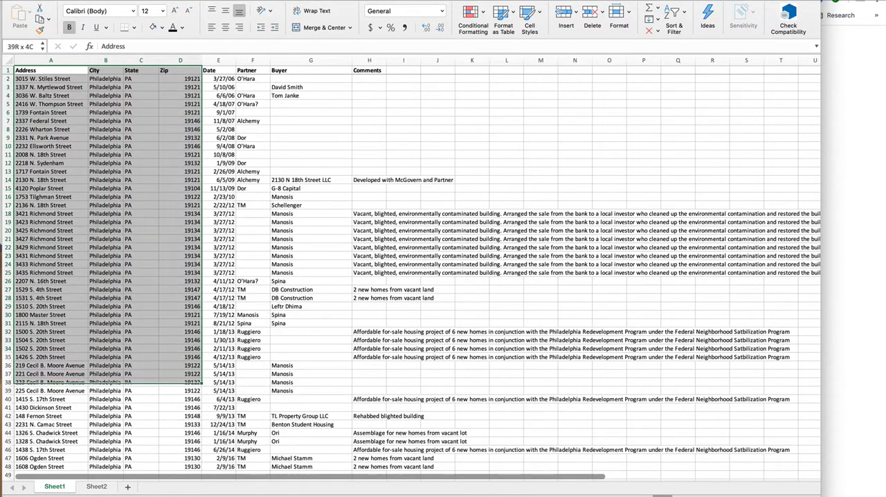
key(shift+Right)
key(shift+Up)
key(shift+Up)
key(shift+Up)
key(shift+Up)
key(shift+Up)
key(shift+Up)
key(shift+Up)
key(shift+Up)
key(shift+Up)
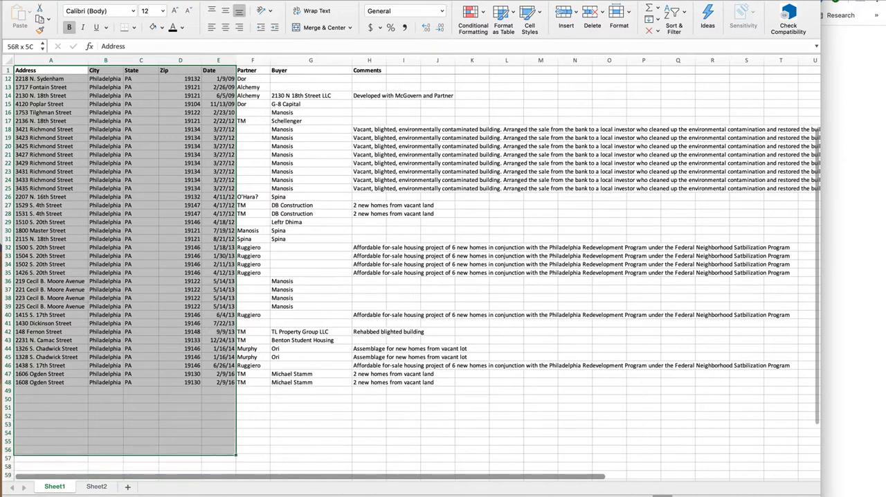
key(shift+Up)
key(shift+Up)
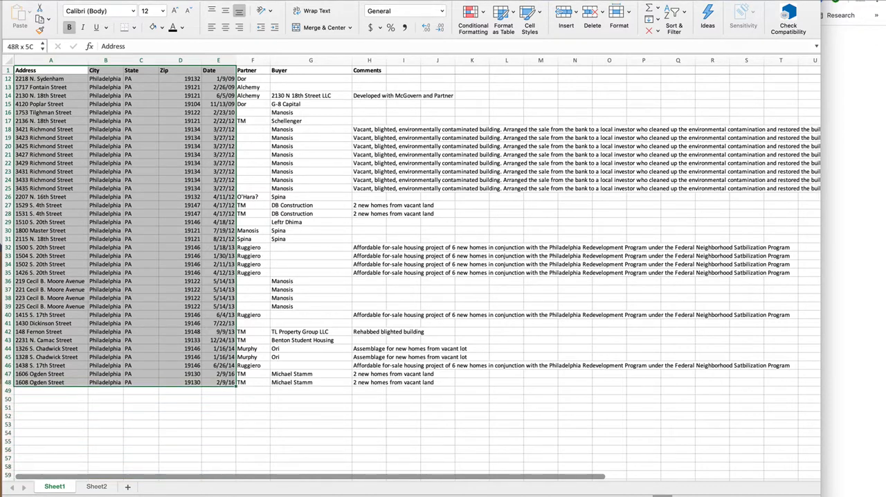
key(super+c)
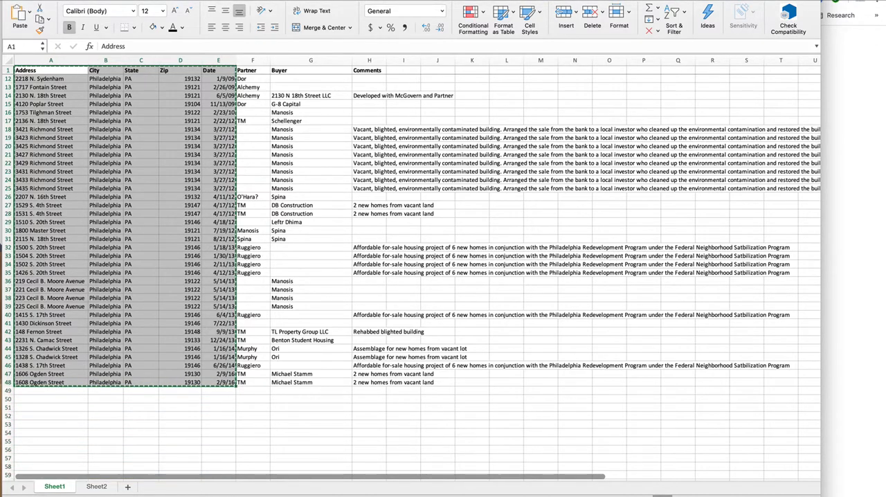
Switch to the Chrome browser and open batchgeo.com in a new tab.
key(super+Tab)
key(super+Tab)
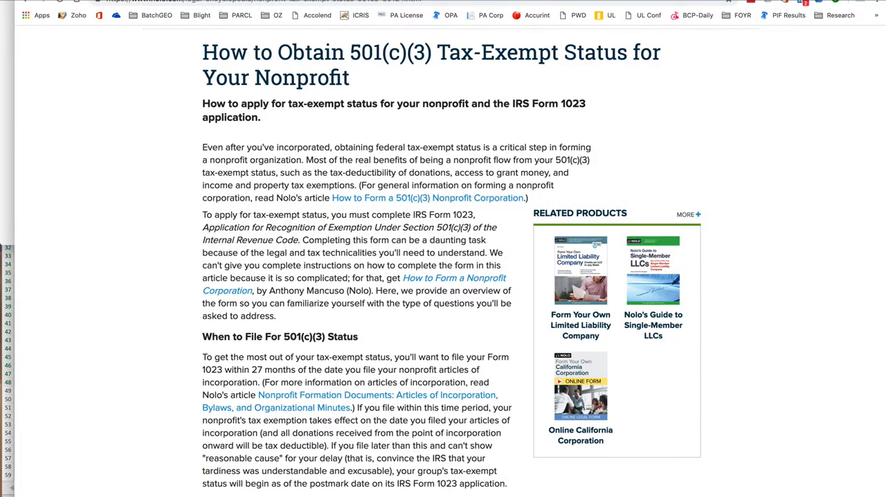
key(super+t)
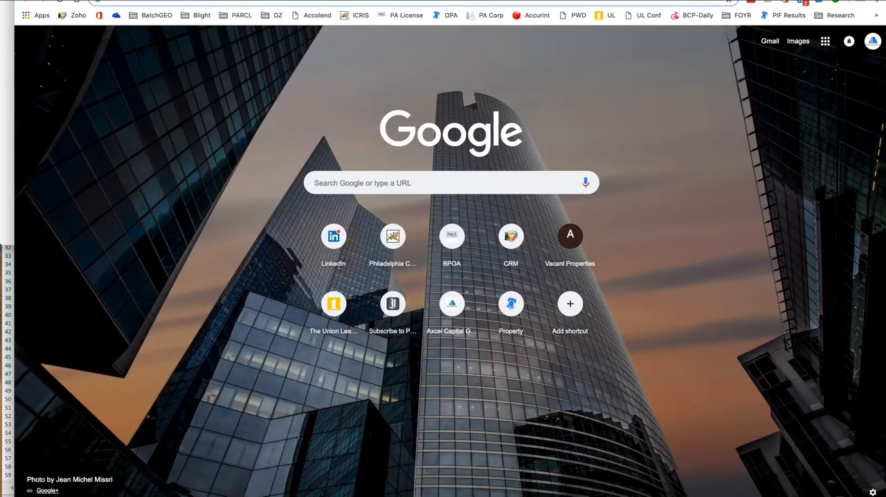
text(batchg)
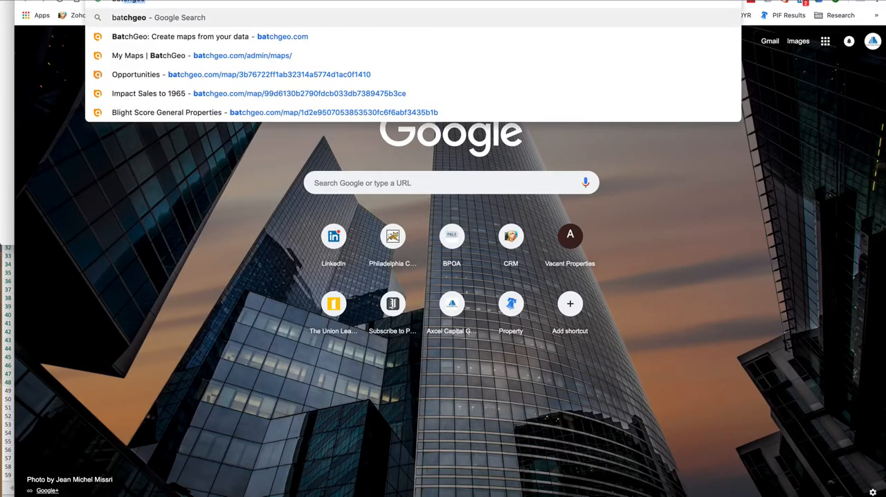
text(eo)
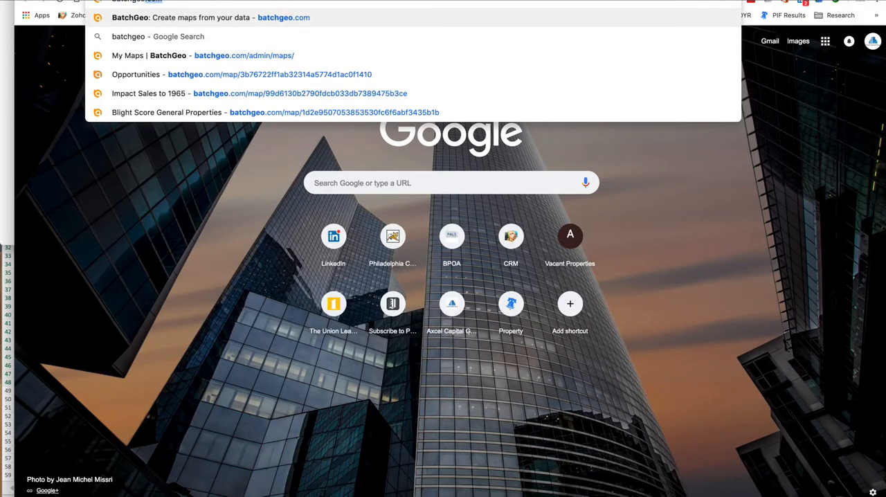
key(Return)
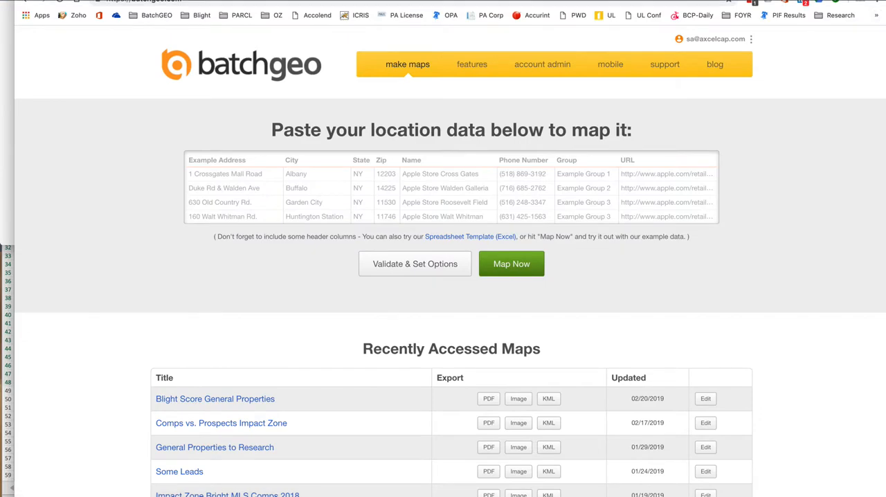
Look over the recently accessed maps and the account's Manage Users page, and return to the map-making page.
scroll(452, 263, down, 3)
scroll(452, 263, up, 3)
click(750, 39)
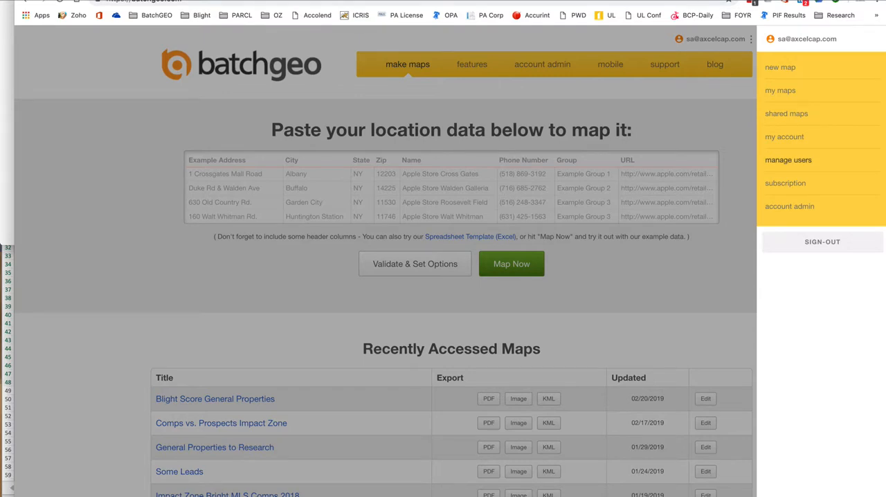
click(788, 160)
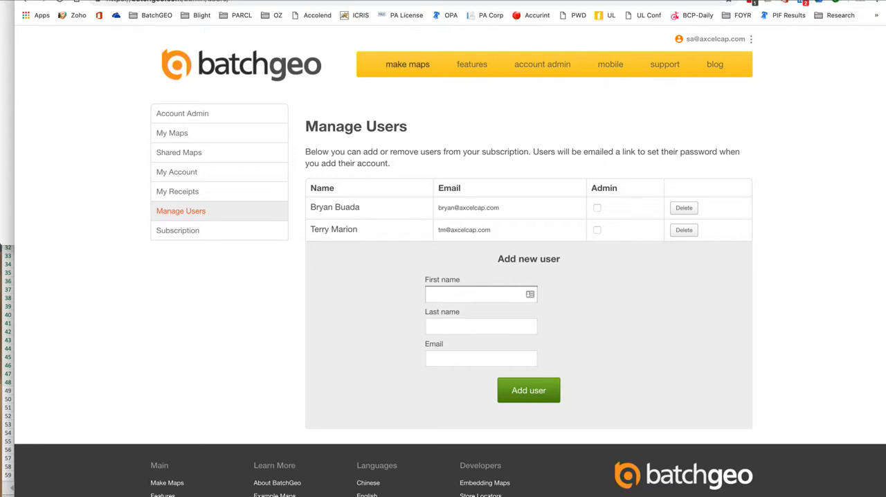
click(408, 64)
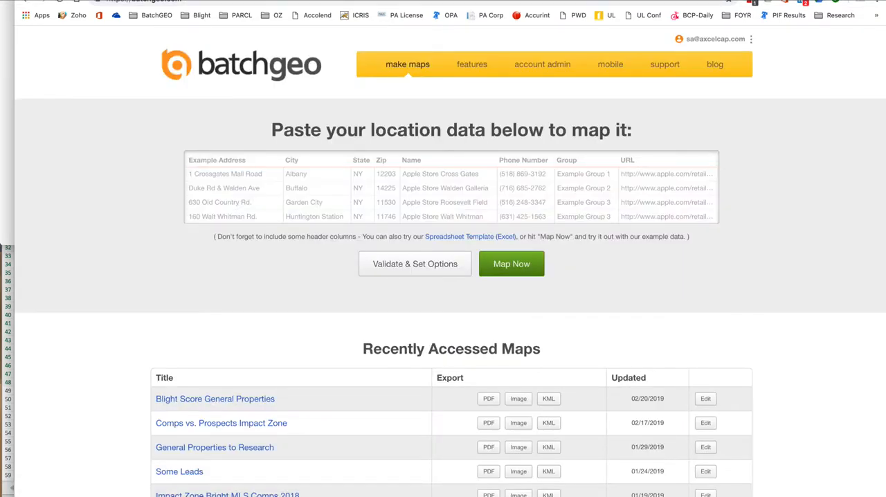
Replace the example location data with the copied property list and open the Validate & Set Options section.
key(super+v)
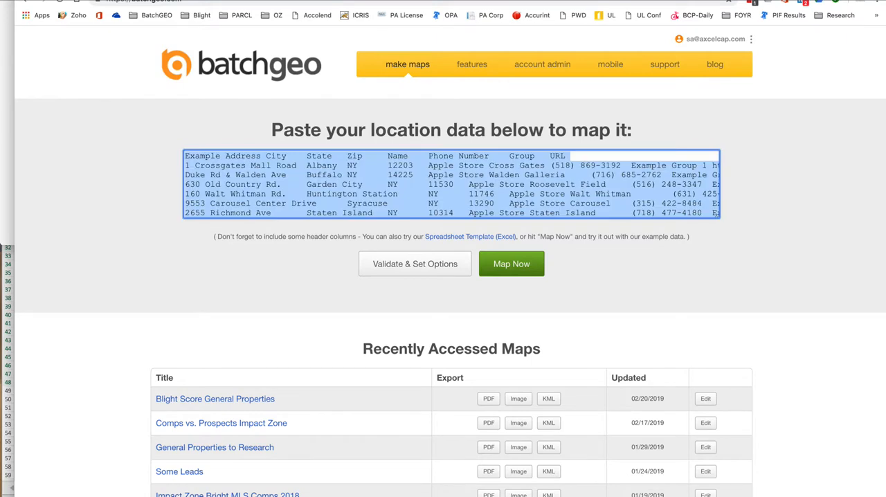
key(super+v)
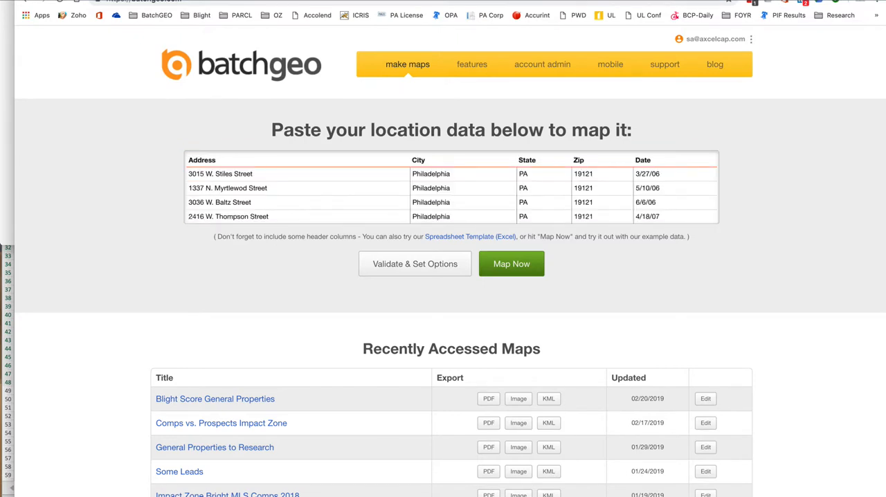
click(416, 264)
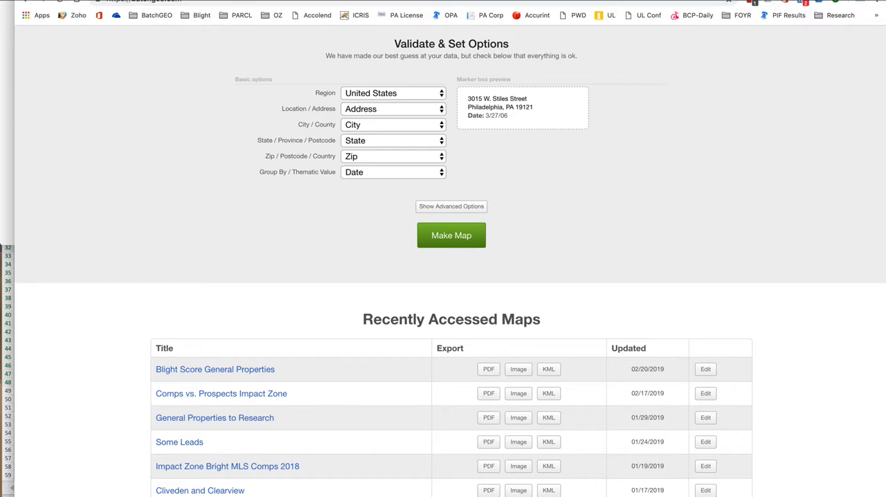
Set Group By / Thematic Value to Zip and show the advanced options.
click(393, 173)
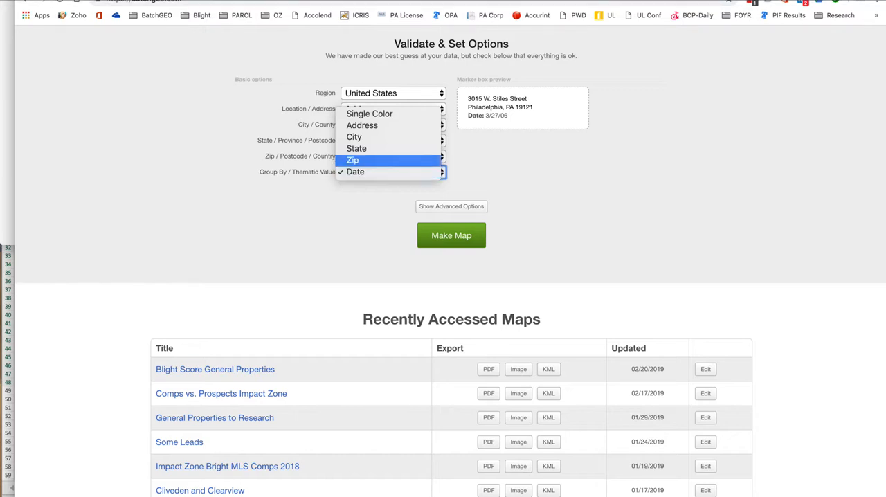
click(354, 160)
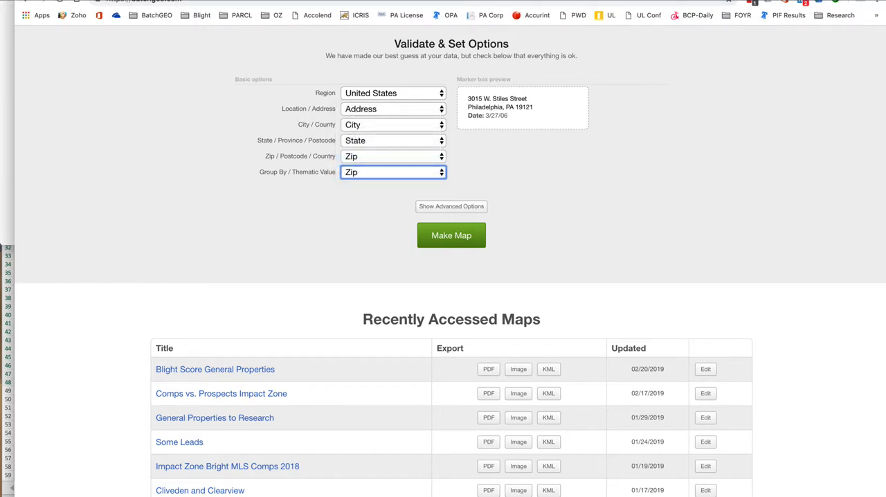
click(451, 206)
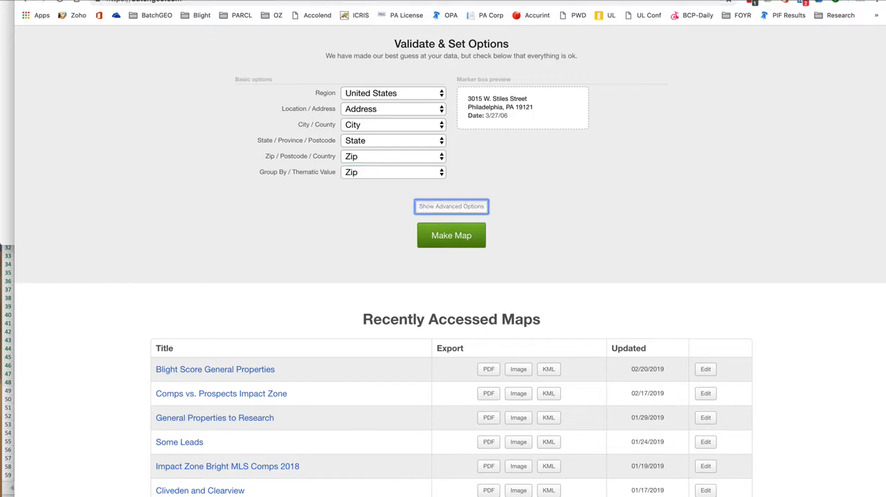
scroll(451, 206, down, 3)
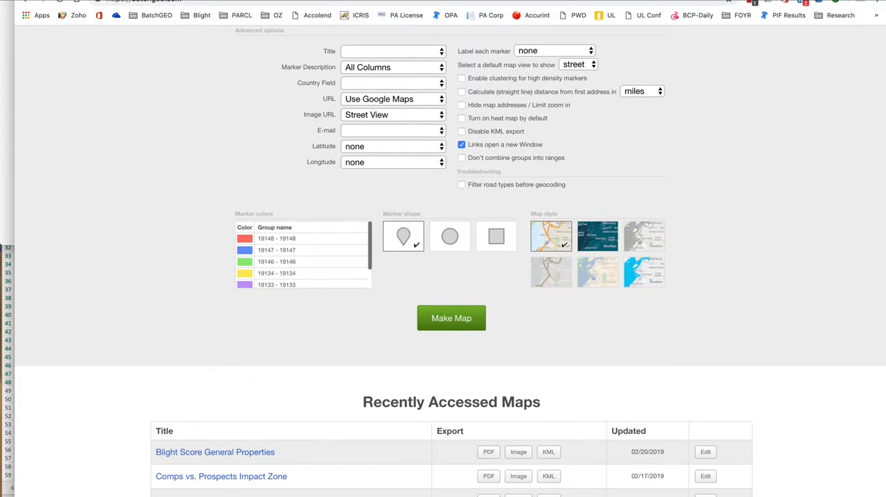
Try Address as the marker box title and set the title back to blank.
click(393, 51)
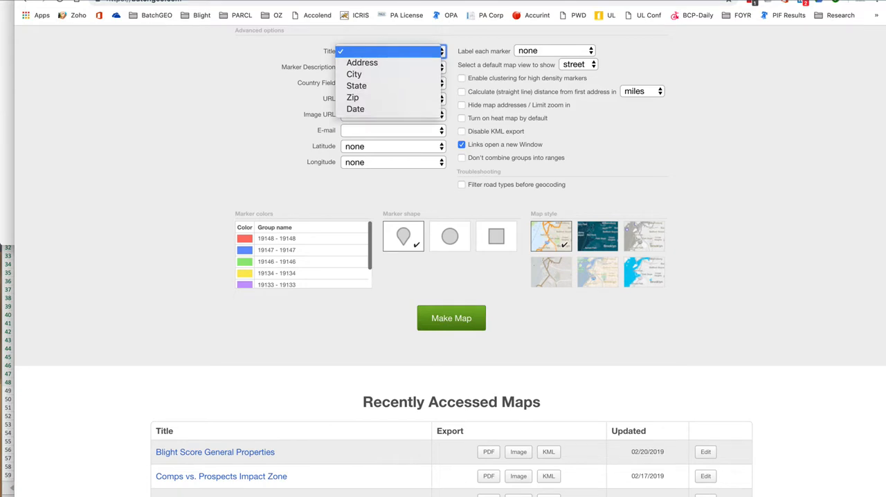
key(Return)
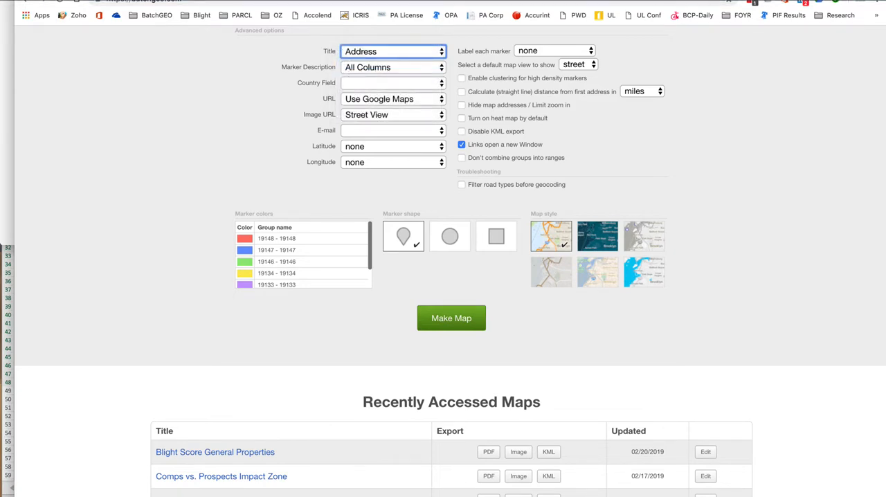
scroll(450, 263, up, 5)
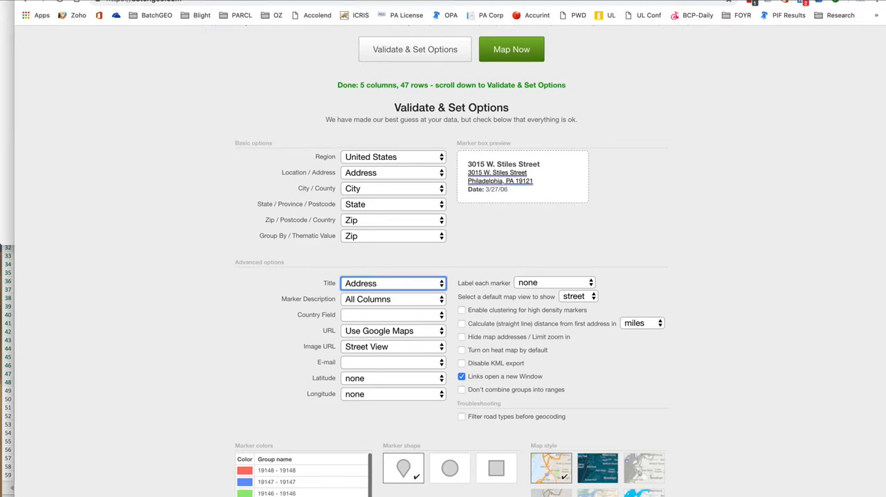
click(394, 284)
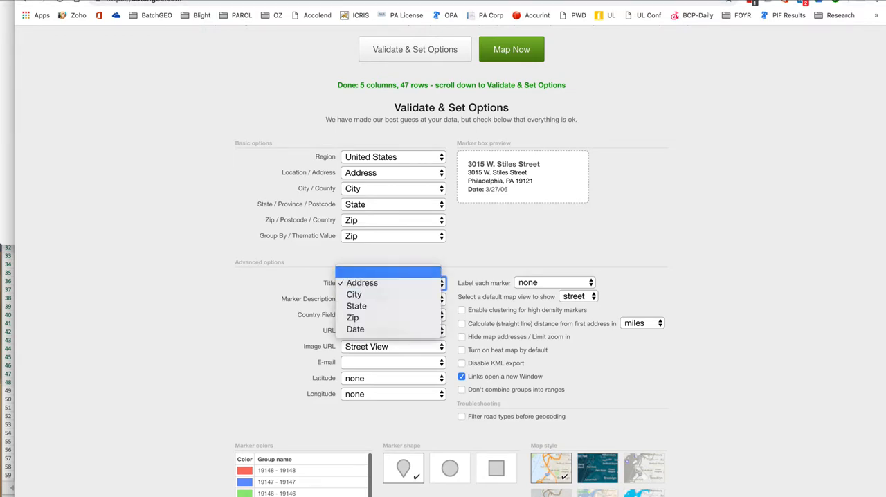
key(Return)
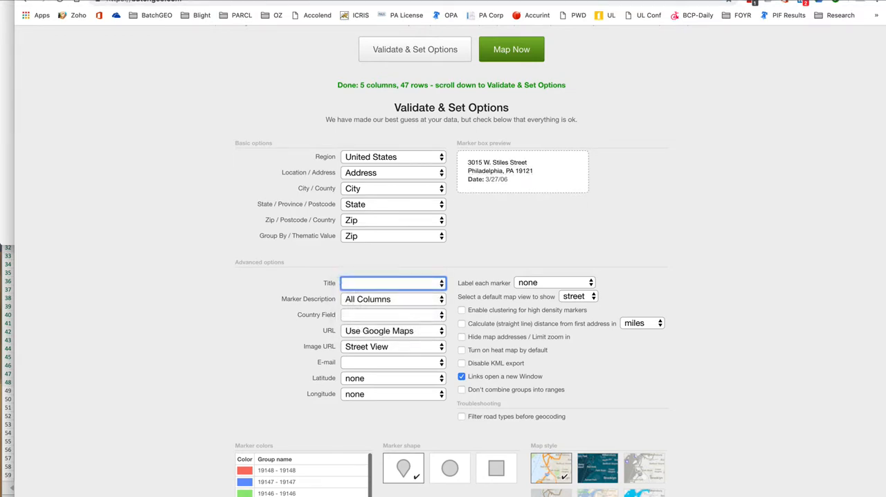
Examine the marker colors assigned to the Zip groups, the marker shapes, the map styles and the Group By setting.
scroll(443, 277, down, 3)
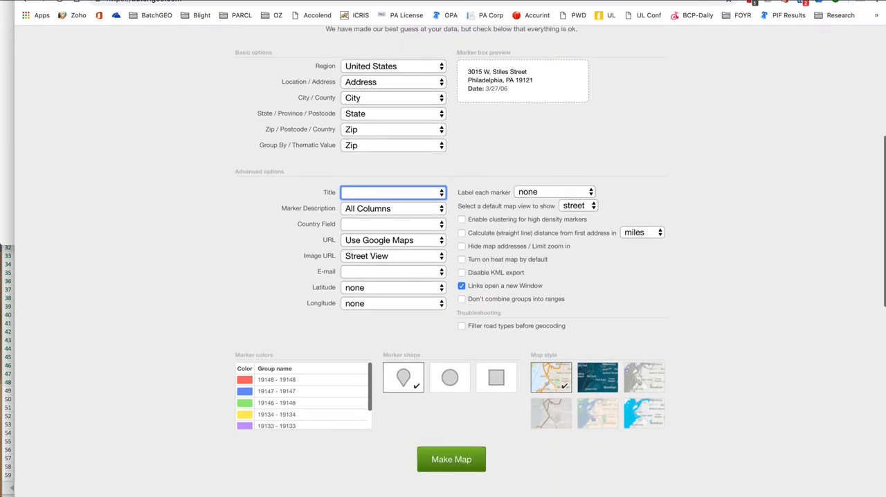
scroll(304, 399, down, 3)
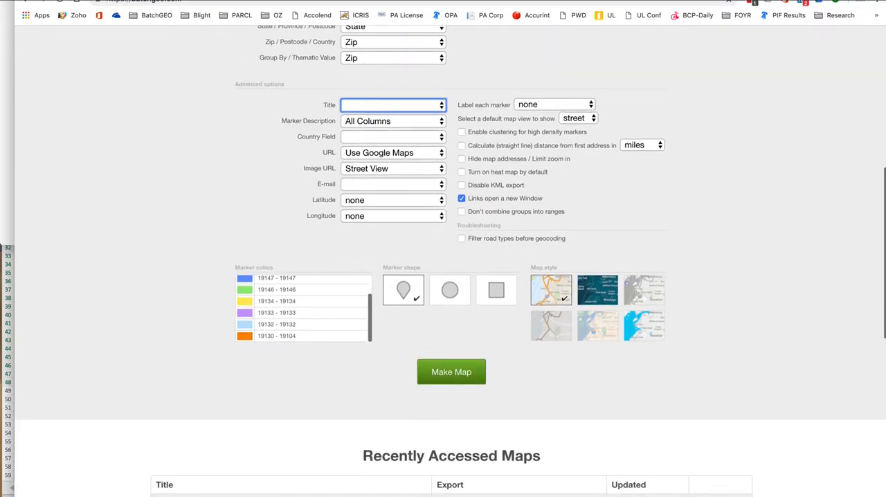
scroll(303, 312, up, 2)
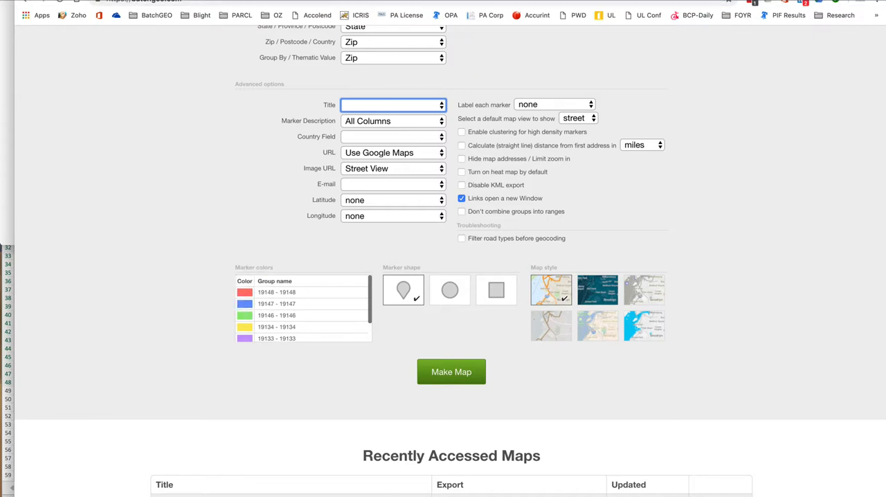
scroll(443, 263, up, 10)
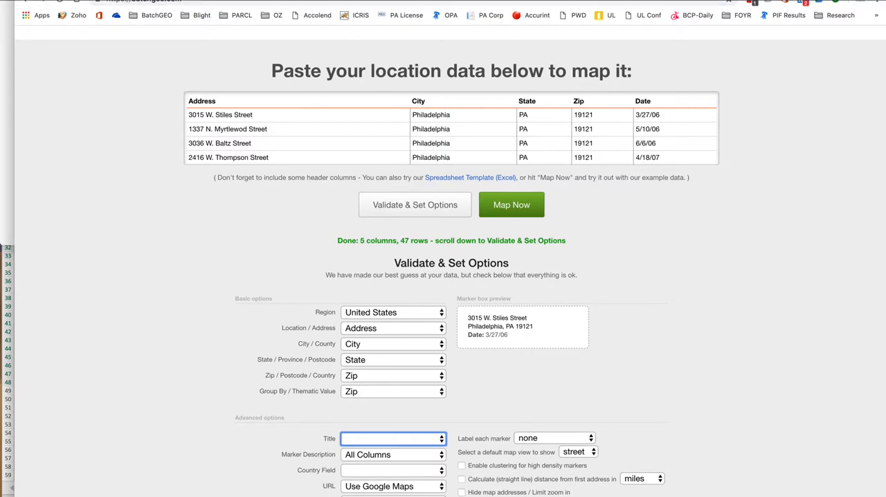
drag(258, 392, 337, 392)
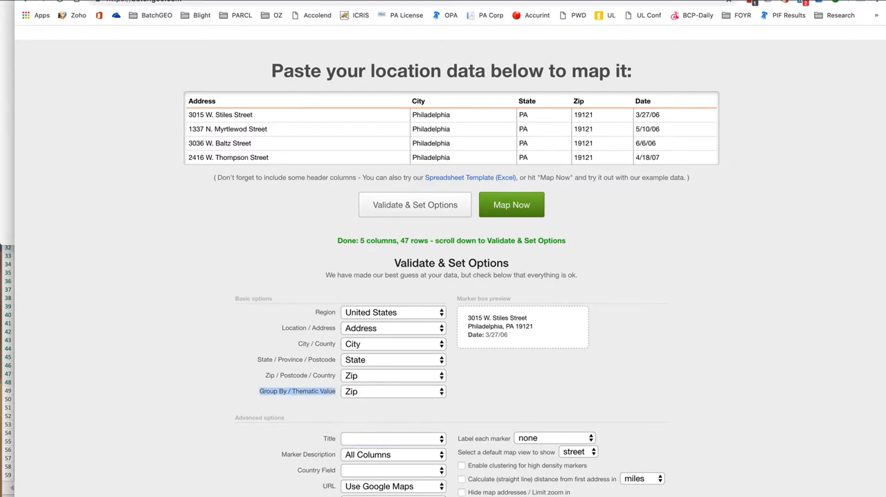
scroll(443, 264, down, 15)
scroll(443, 263, up, 5)
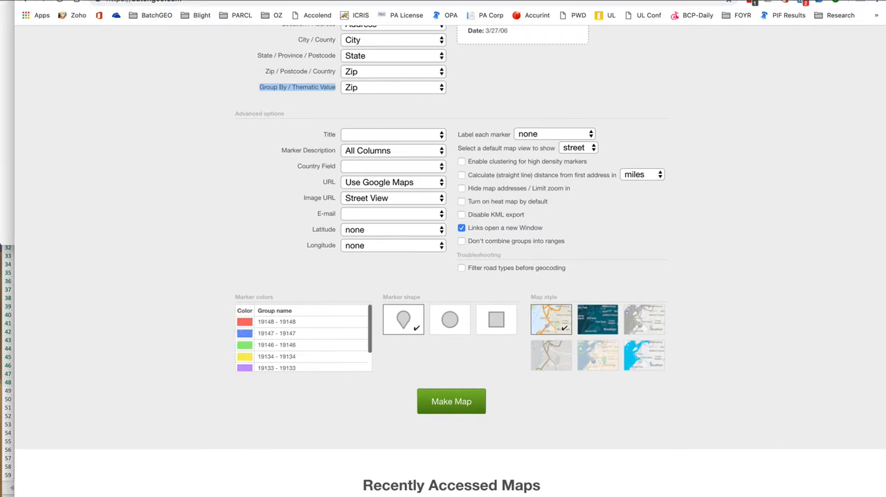
Try City as the Group By / Thematic Value and set the grouping back to Zip.
click(393, 87)
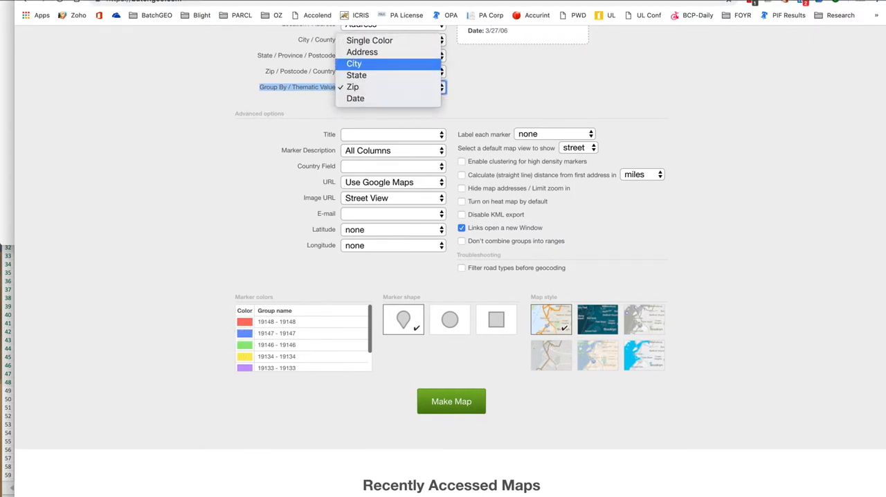
key(Return)
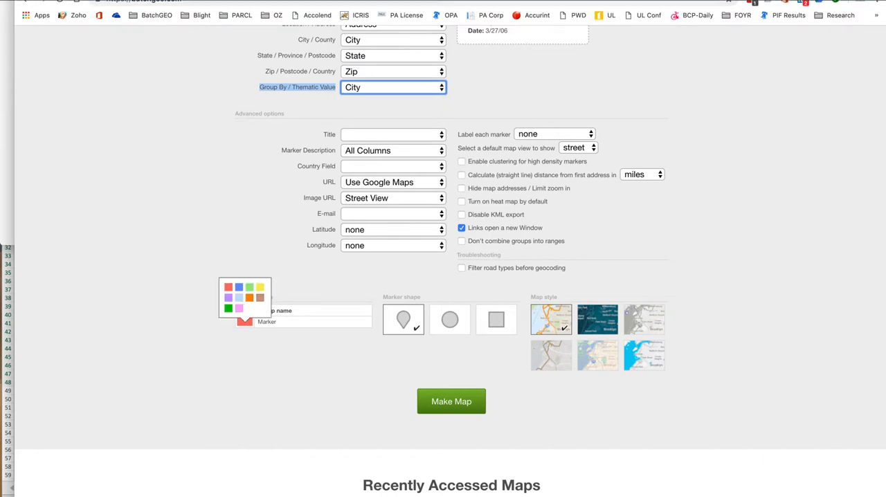
click(394, 87)
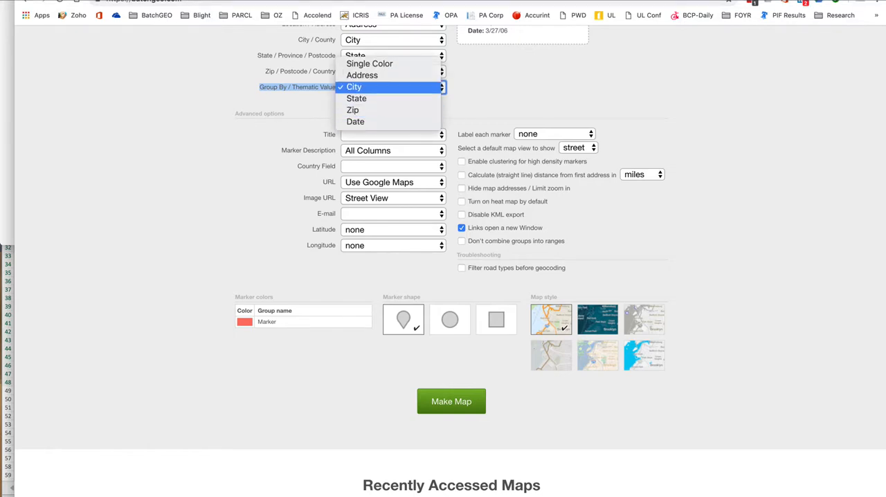
click(354, 110)
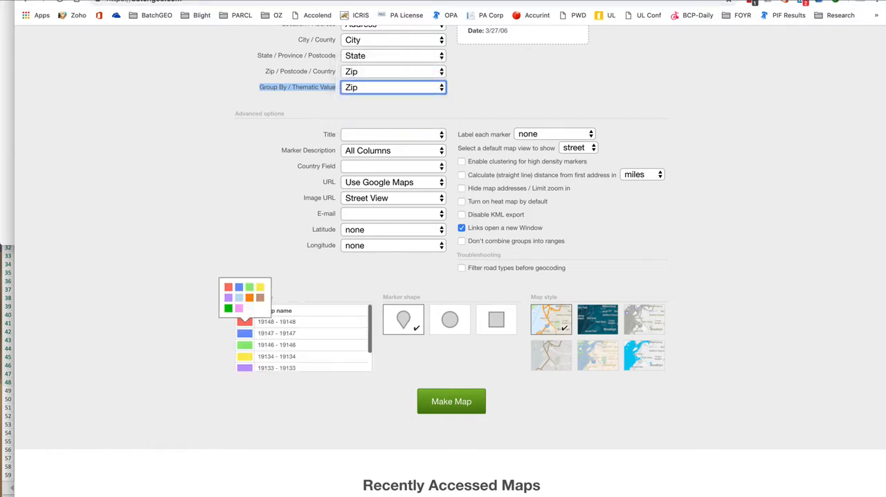
Look through the marker colors of the Zip groups and make the map.
scroll(304, 339, down, 1)
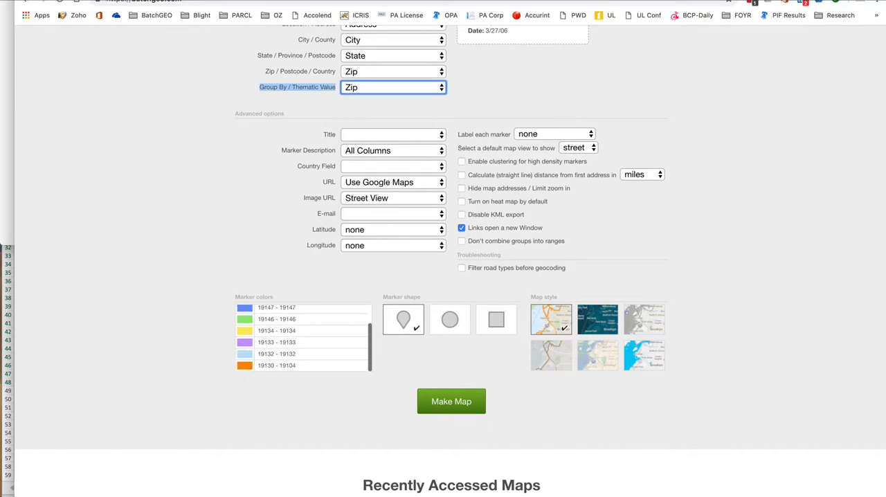
scroll(304, 338, up, 2)
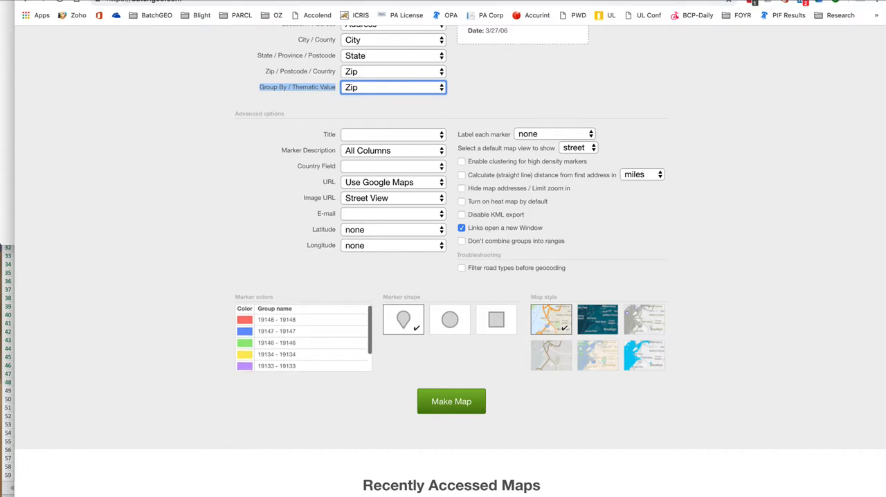
click(451, 402)
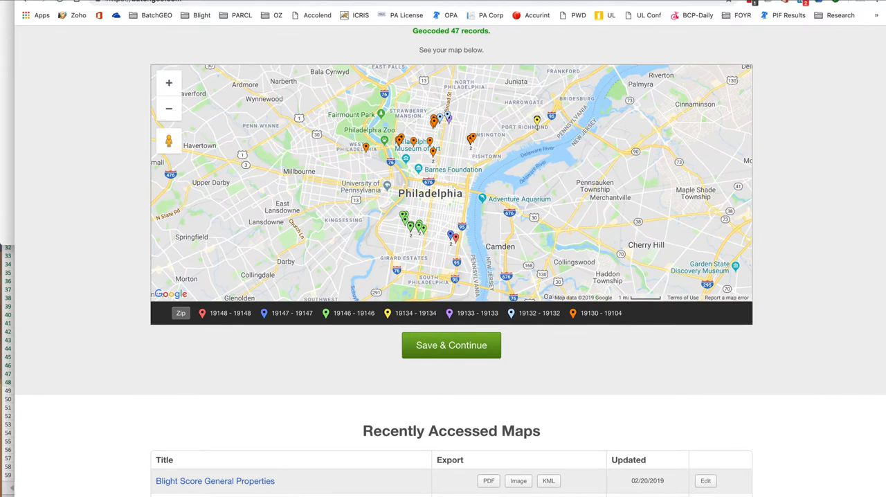
Look over the copied property rows in Excel, and return to BatchGeo to review the map settings and the generated map.
key(super+Tab)
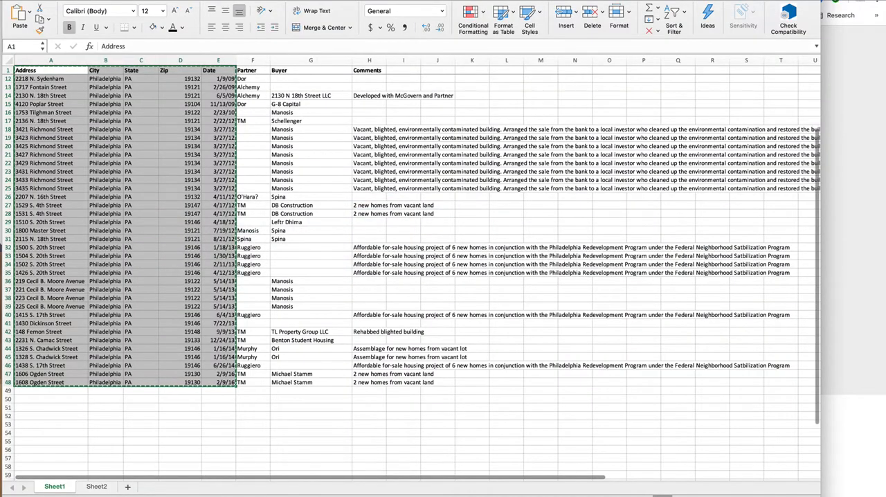
scroll(411, 270, up, 4)
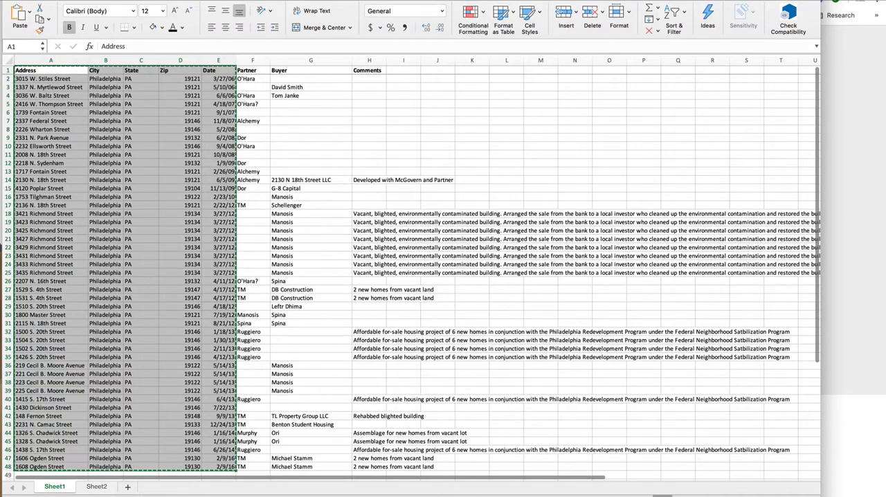
scroll(411, 270, down, 2)
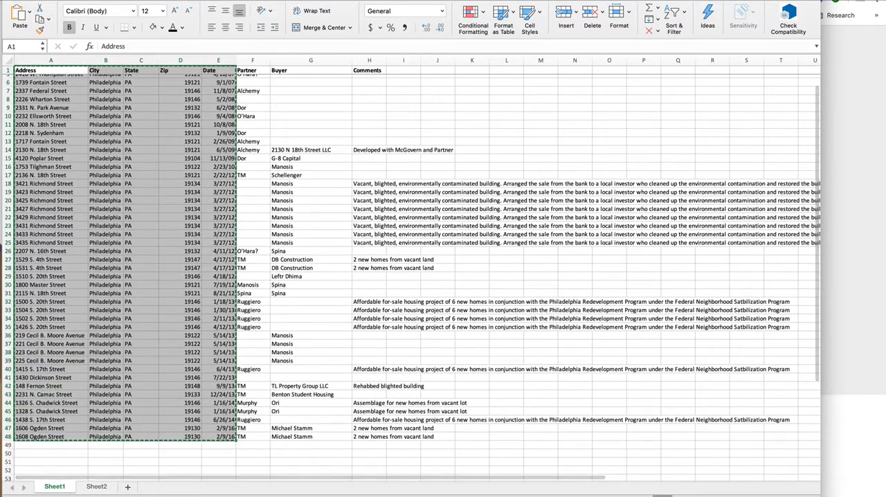
key(super+Tab)
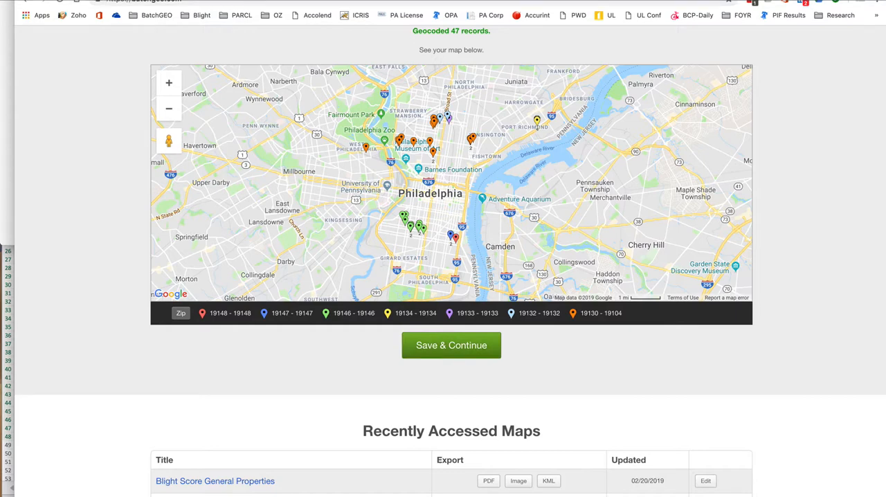
scroll(451, 277, up, 5)
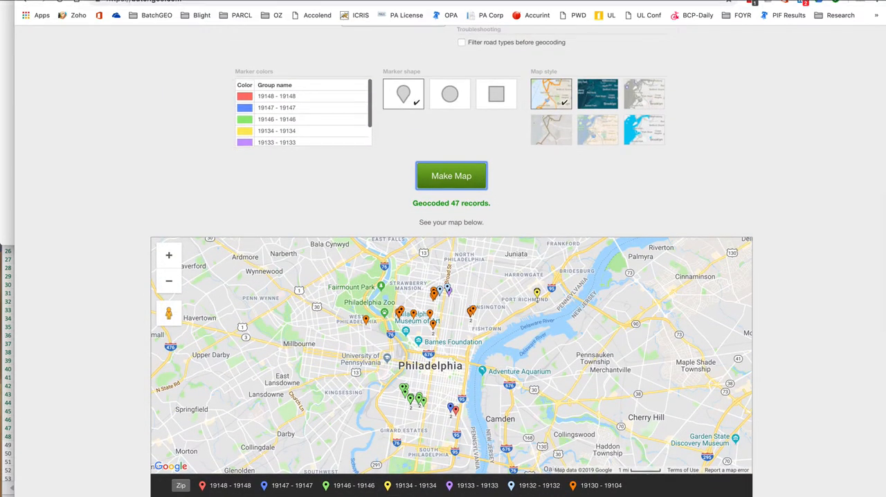
scroll(451, 277, up, 4)
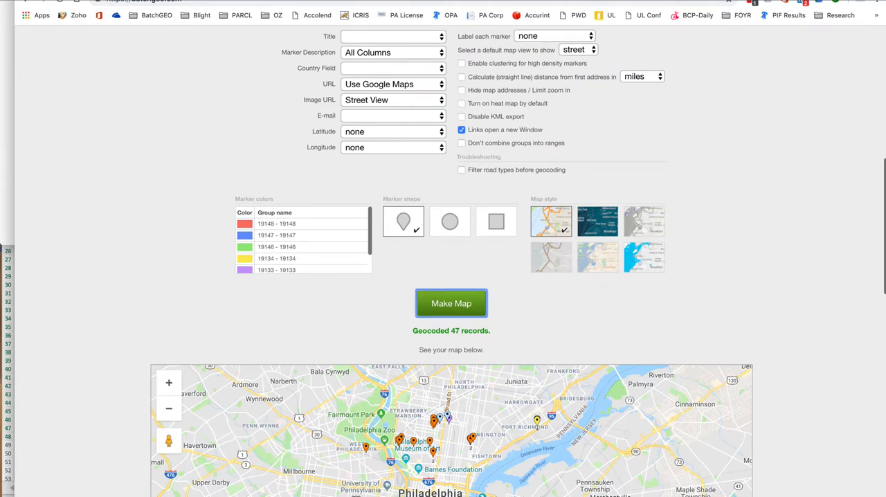
scroll(452, 277, down, 9)
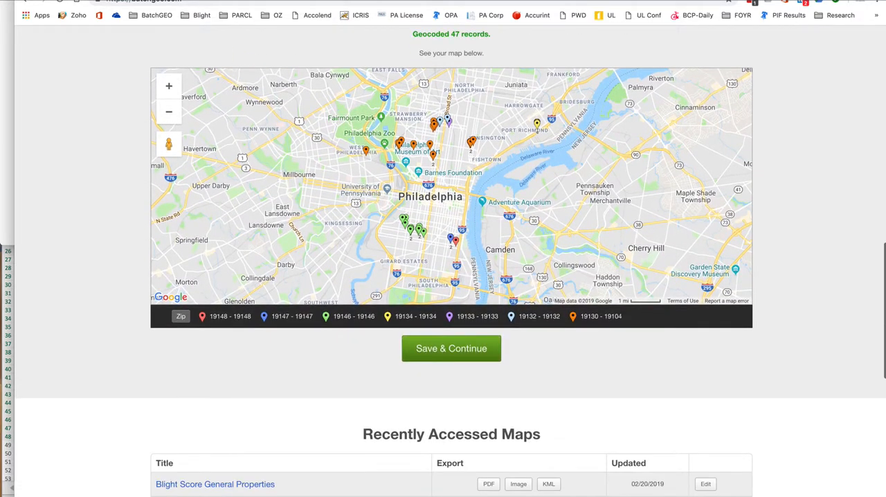
Save the map for My Subscription Users with the title "SA Blight Experience" and view the saved map.
click(452, 349)
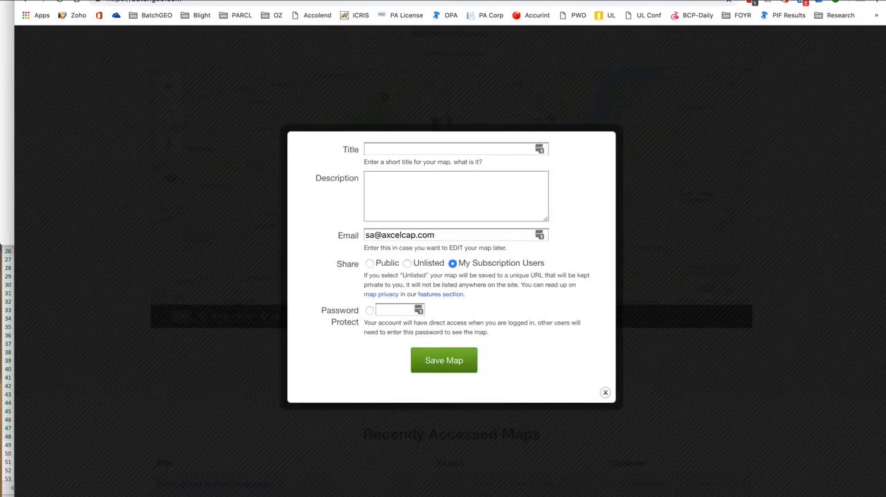
click(456, 149)
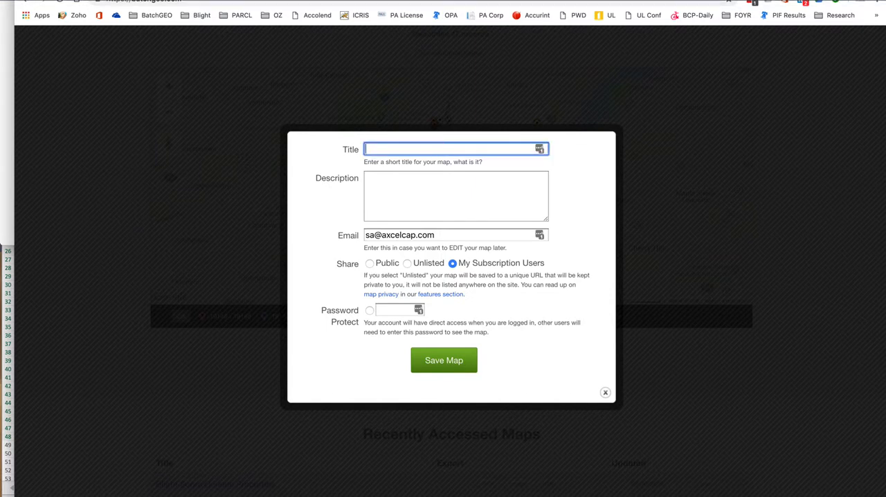
text(SA)
key(super+Tab)
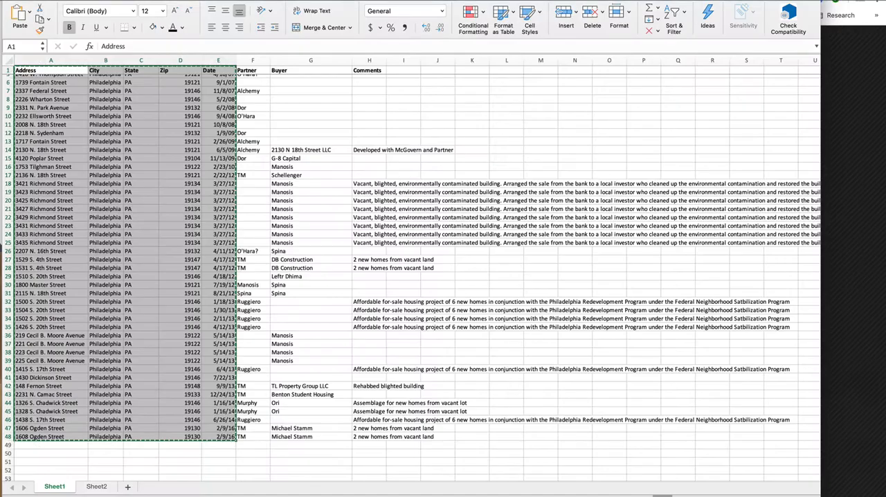
key(super+Tab)
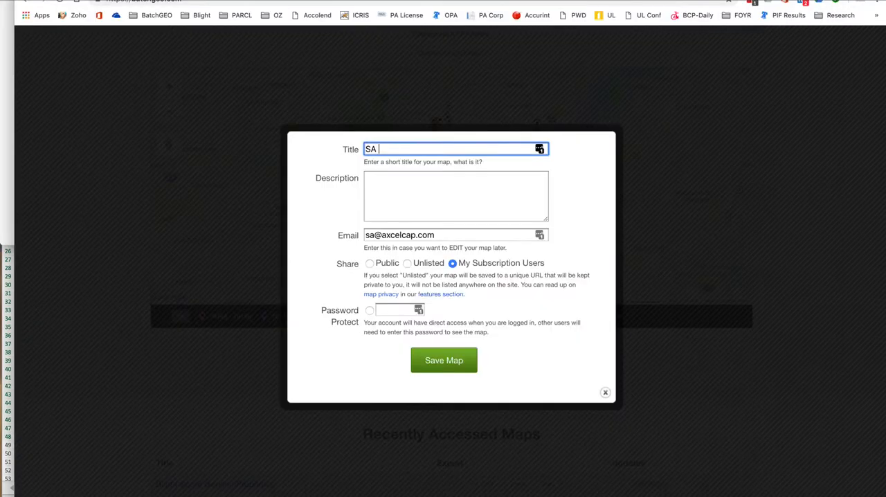
text(Blight Experience)
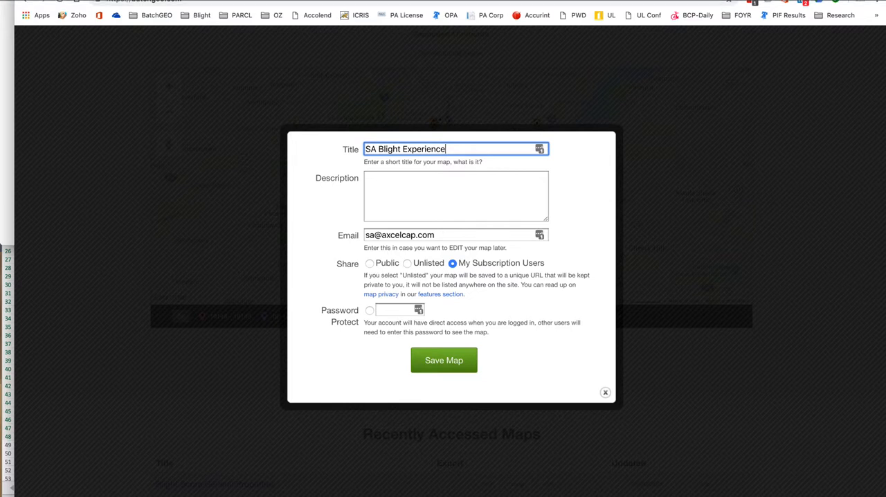
click(444, 361)
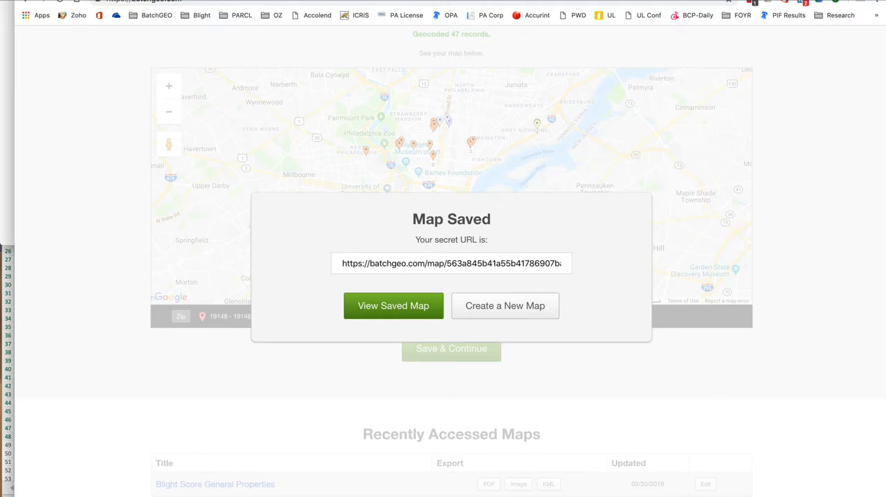
click(393, 306)
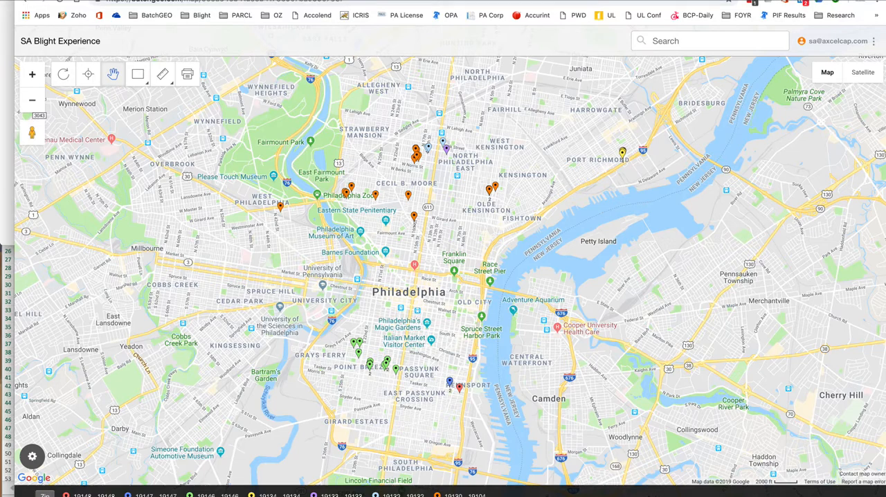
View the details of several orange property markers around Brewerytown, Yorktown and Olde Kensington.
click(32, 74)
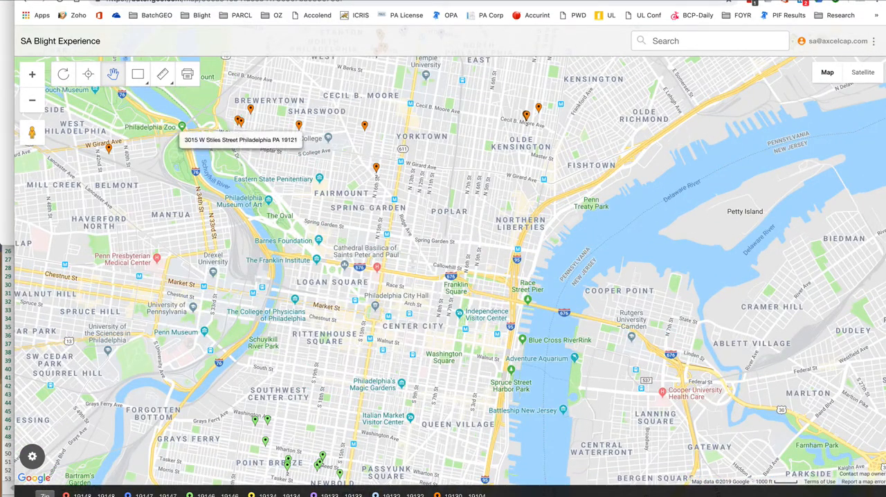
click(240, 119)
click(251, 106)
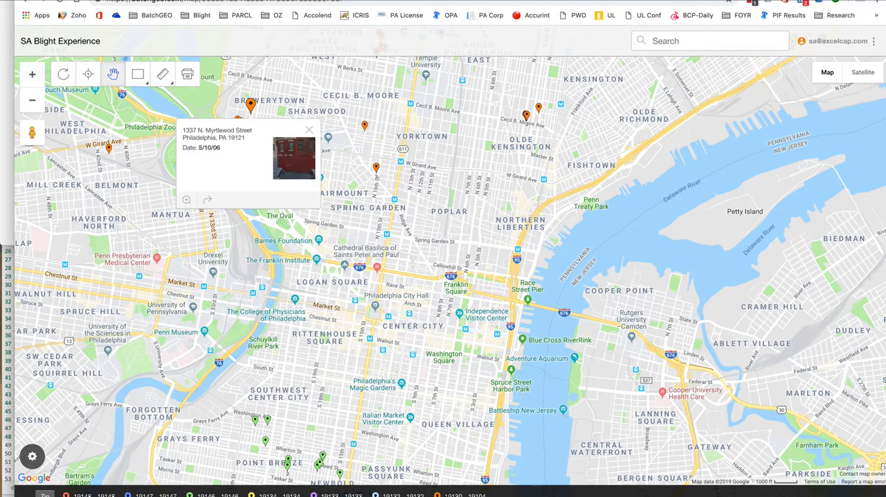
click(365, 125)
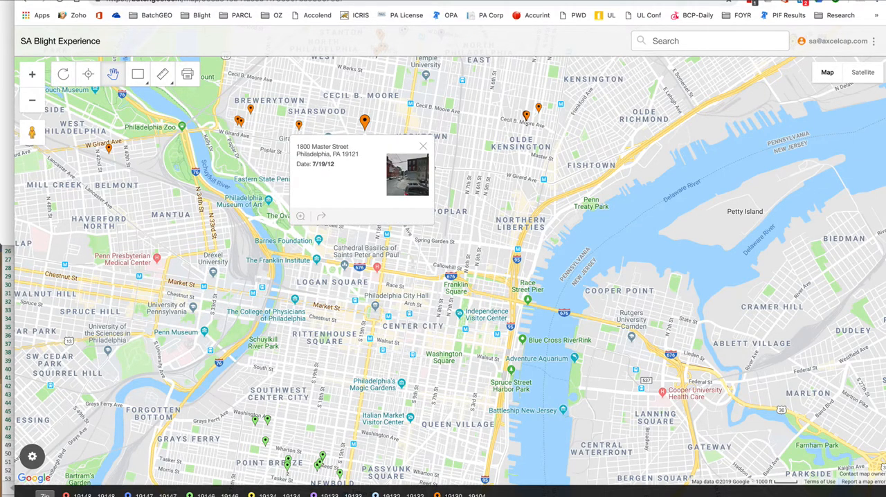
click(527, 116)
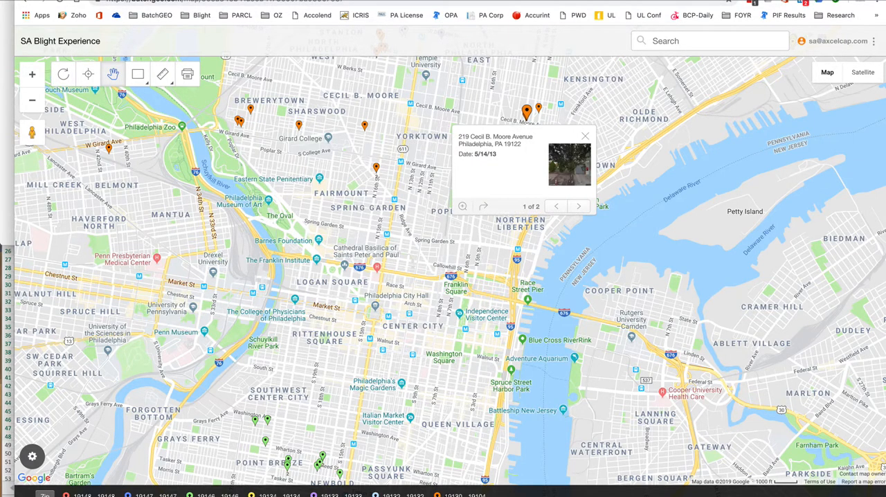
Show the Data View, look through the property rows from first to later dates, and hide the Data View again.
click(32, 456)
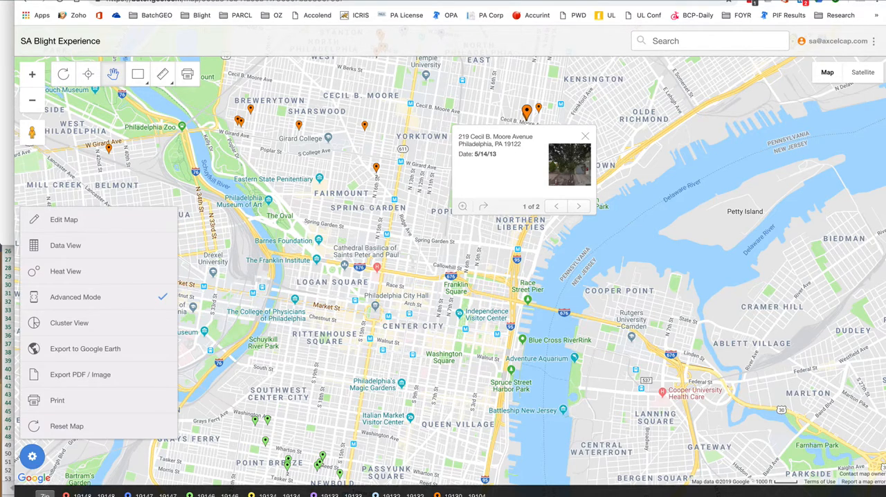
click(66, 246)
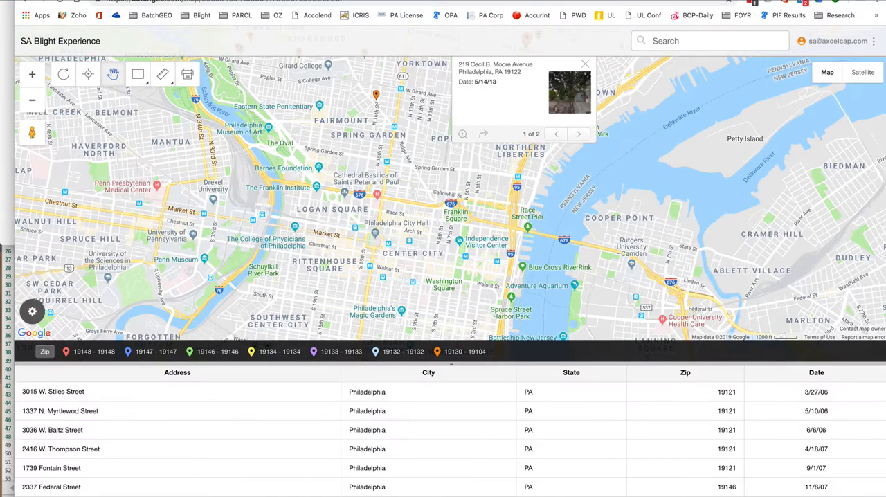
scroll(450, 439, down, 10)
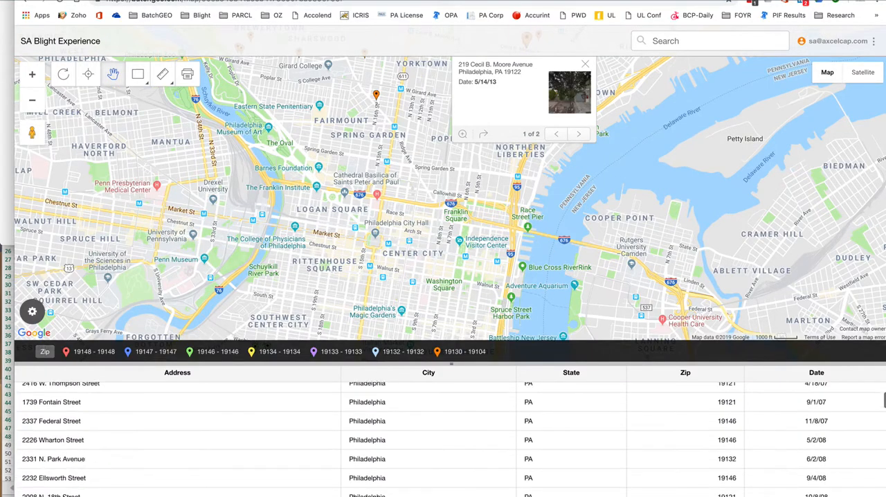
scroll(450, 439, down, 5)
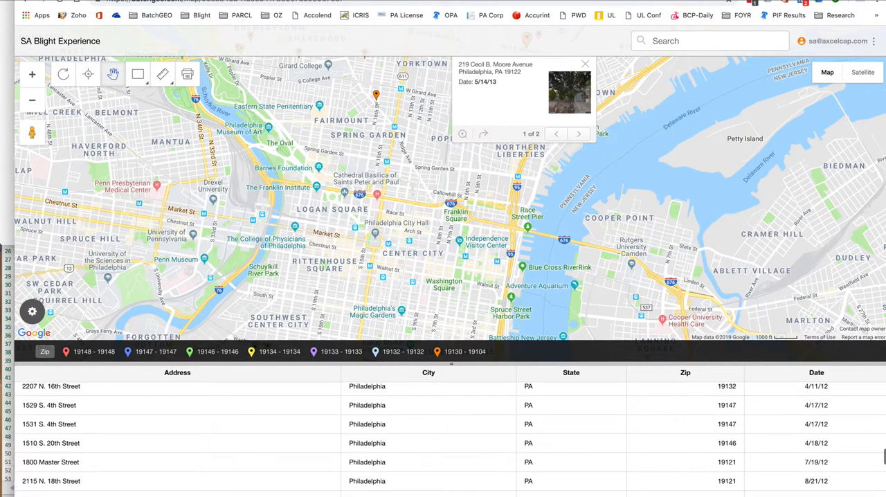
scroll(450, 439, up, 15)
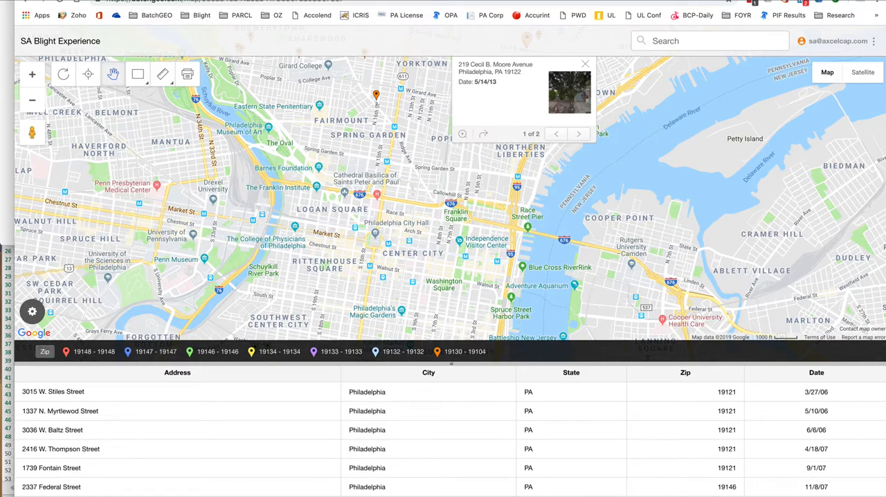
click(32, 312)
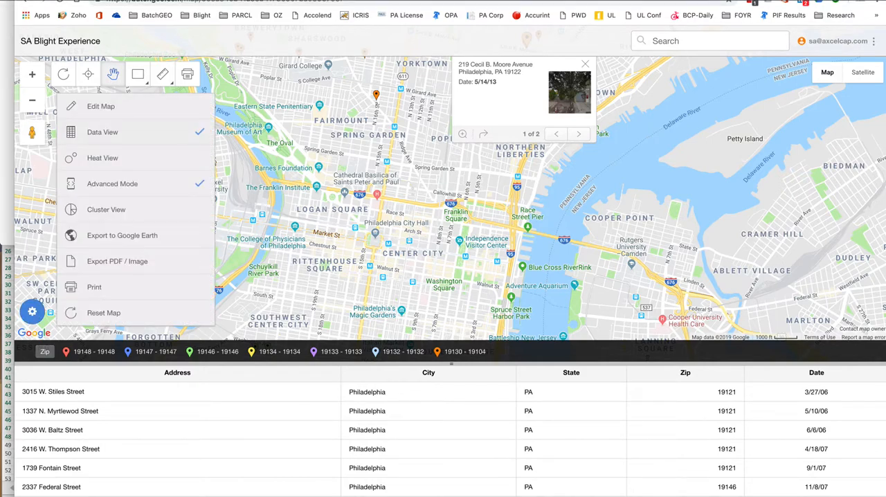
click(103, 132)
Turn on the Heat View for the saved map and examine where the properties concentrate.
click(32, 457)
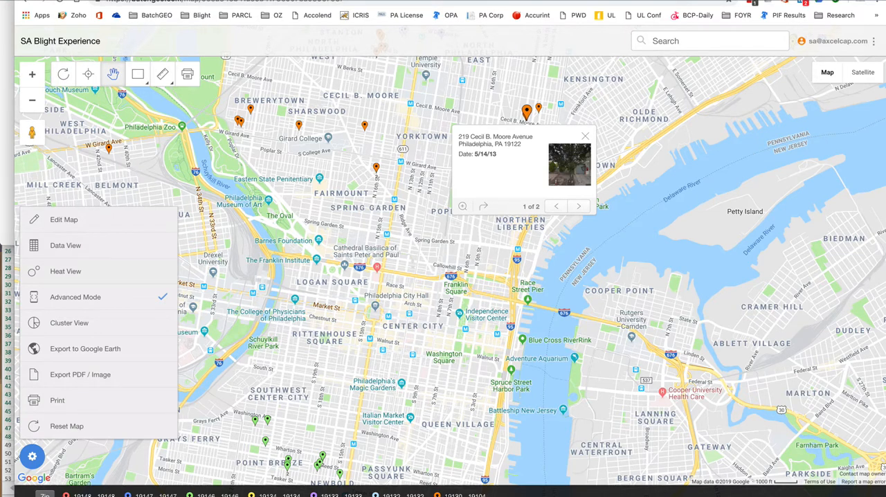
click(66, 271)
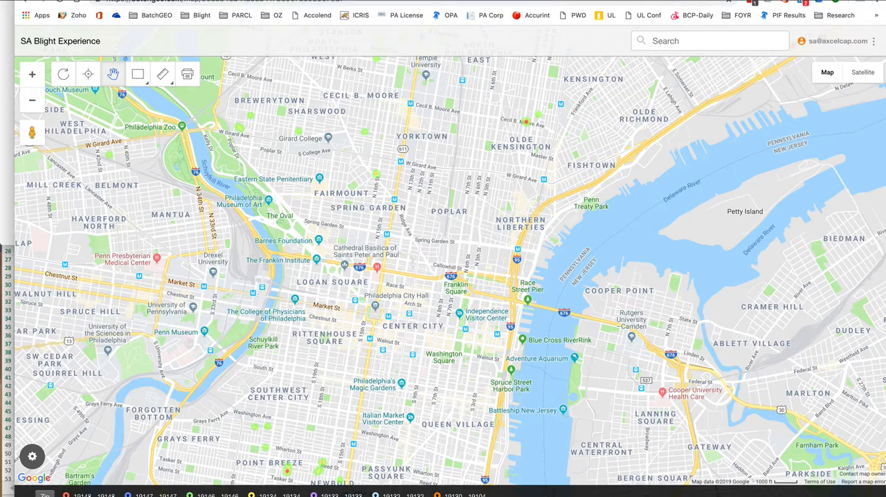
click(32, 100)
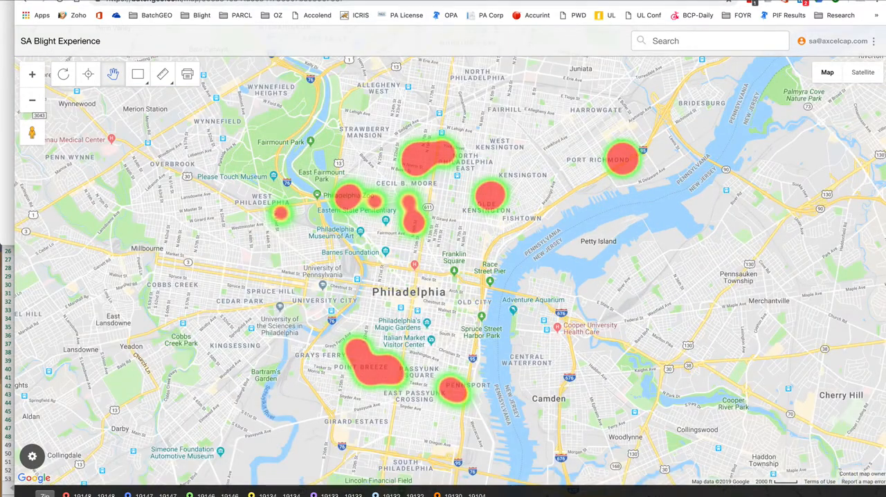
click(32, 74)
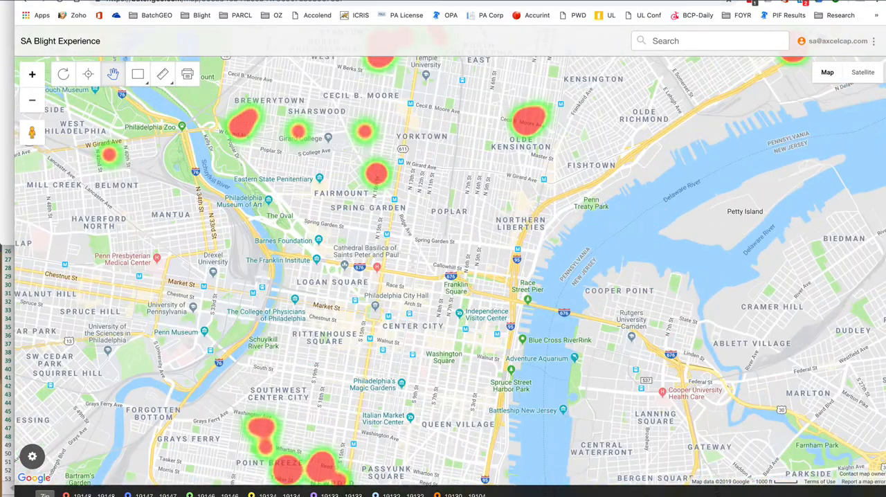
Look closer at the heat spots around central Philadelphia and turn off the Heat View.
click(32, 74)
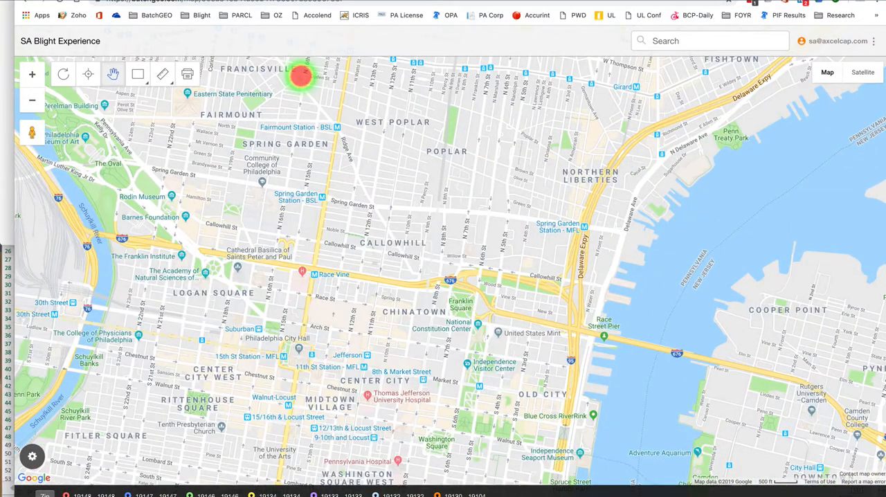
click(31, 456)
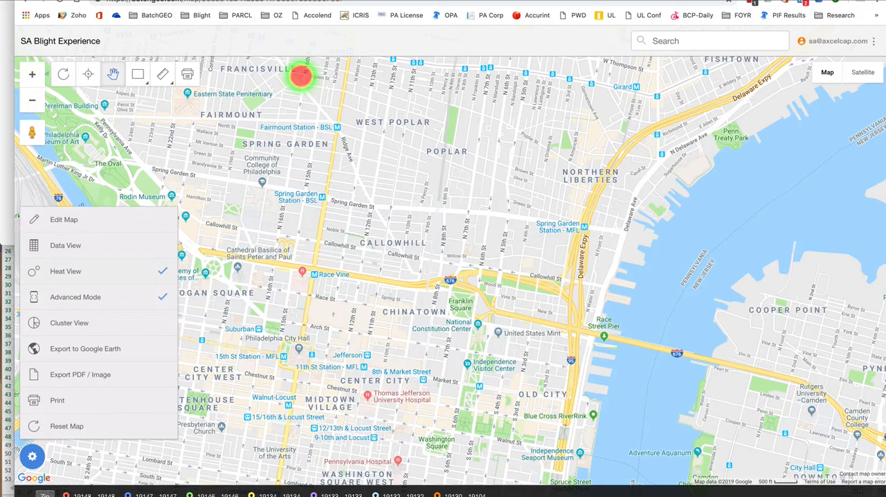
click(66, 272)
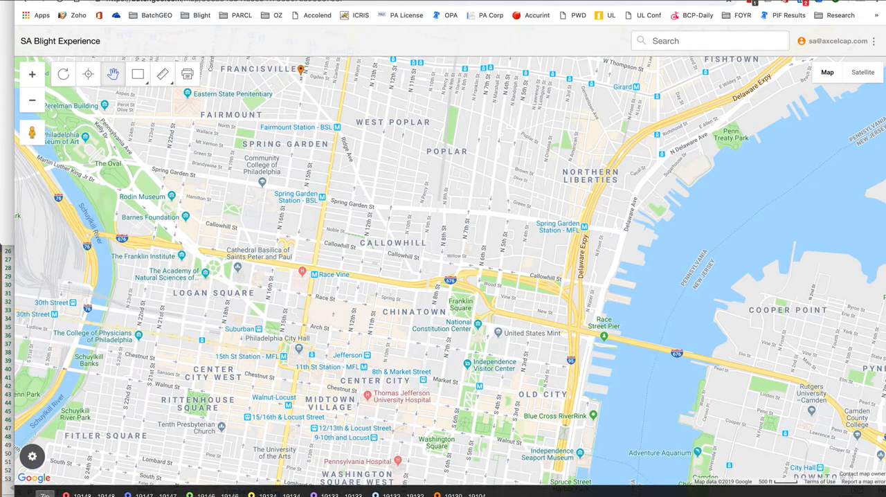
Turn on the Cluster View, examine how the properties group at wider and closer map scales, and turn it off again.
click(31, 456)
click(68, 323)
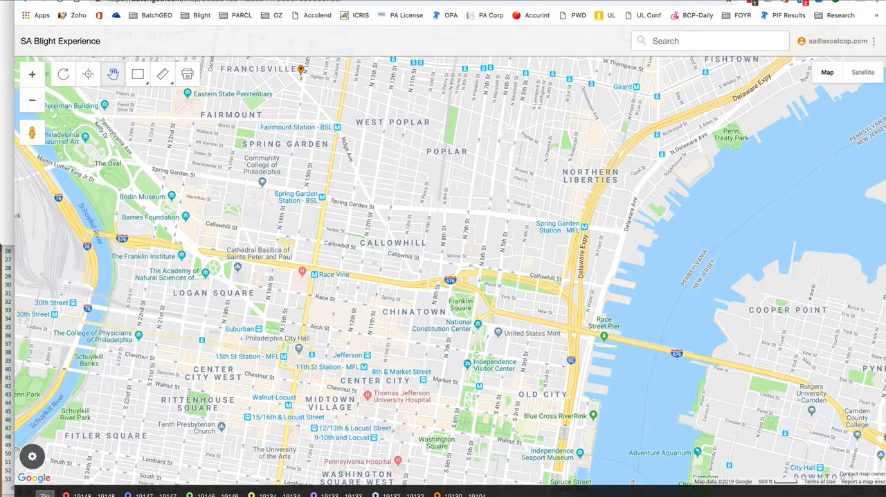
click(31, 101)
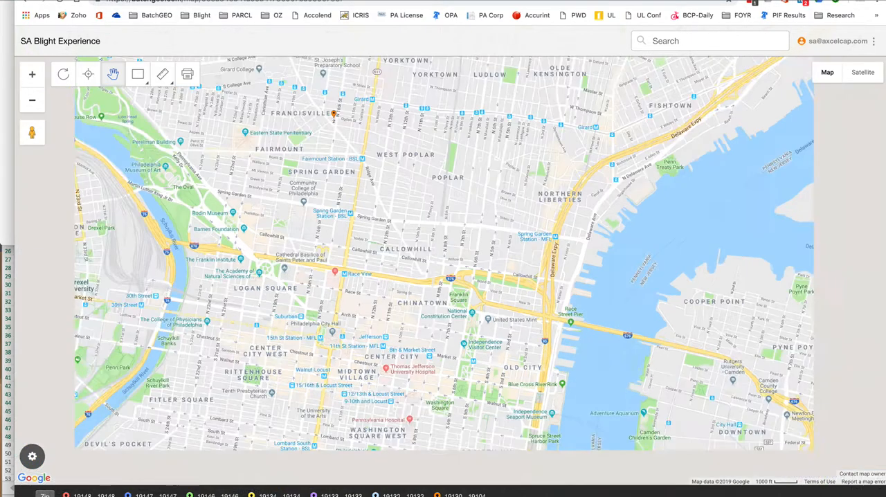
click(32, 101)
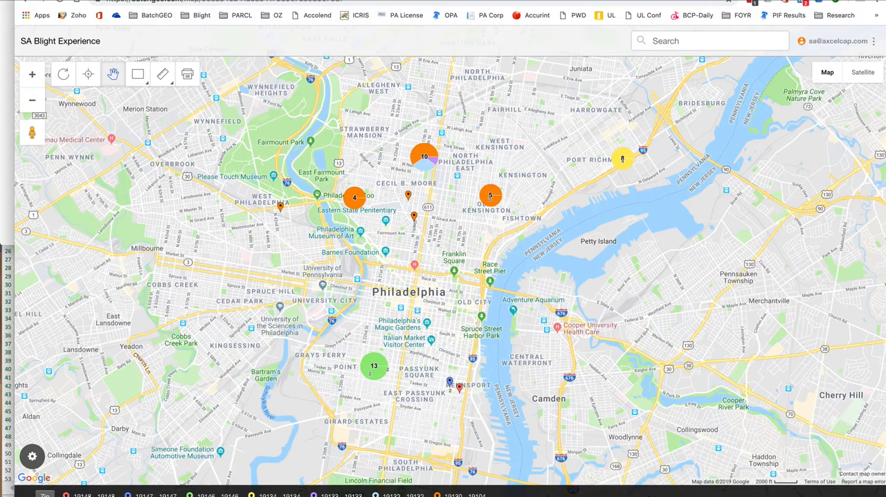
click(32, 101)
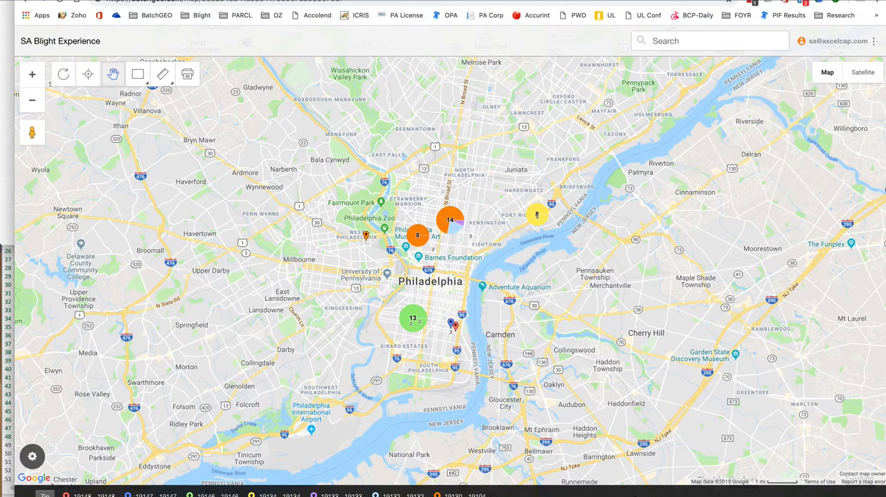
click(31, 74)
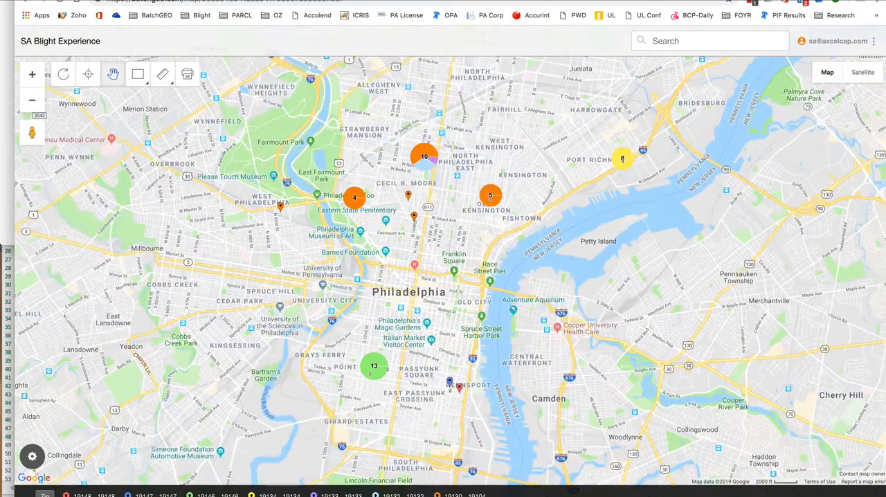
click(32, 457)
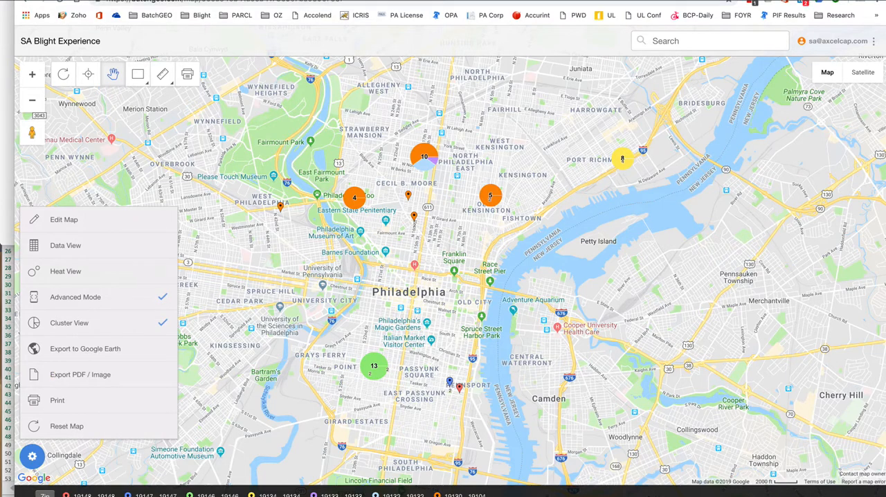
click(69, 323)
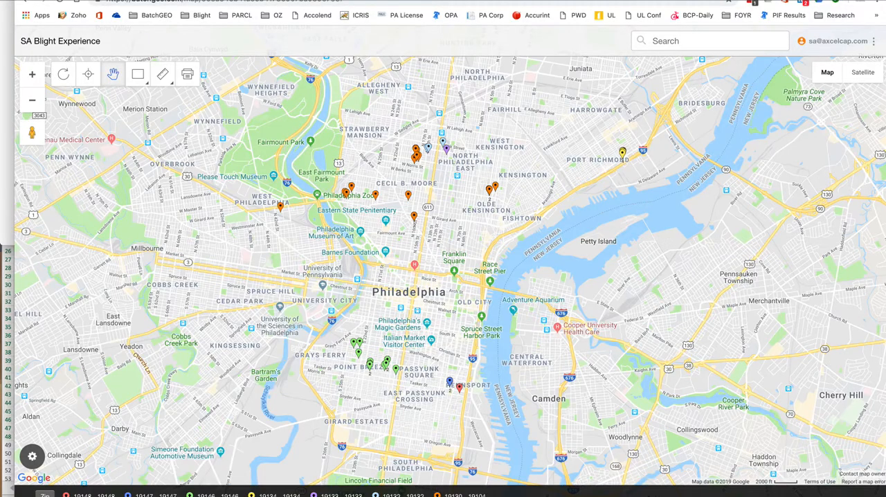
Switch to the Excel workbook, look through the property list on Sheet1 from first to last row, and return to the map.
key(super+Tab)
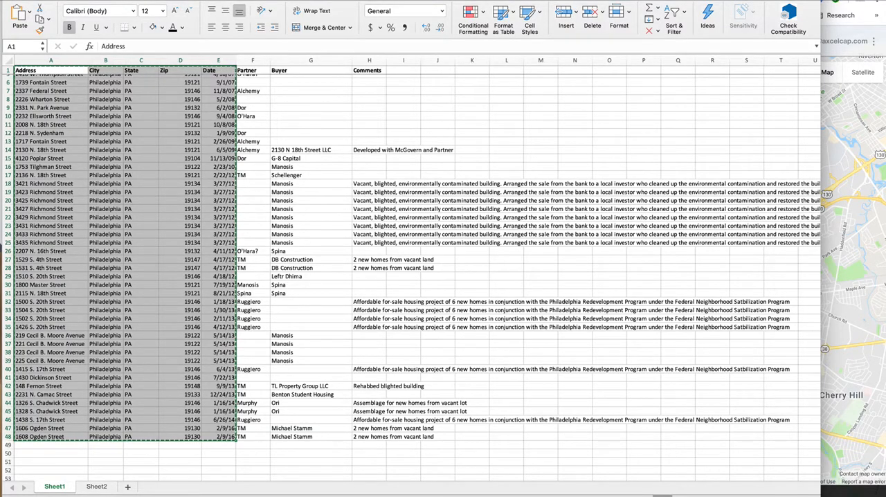
scroll(219, 247, up, 3)
click(219, 247)
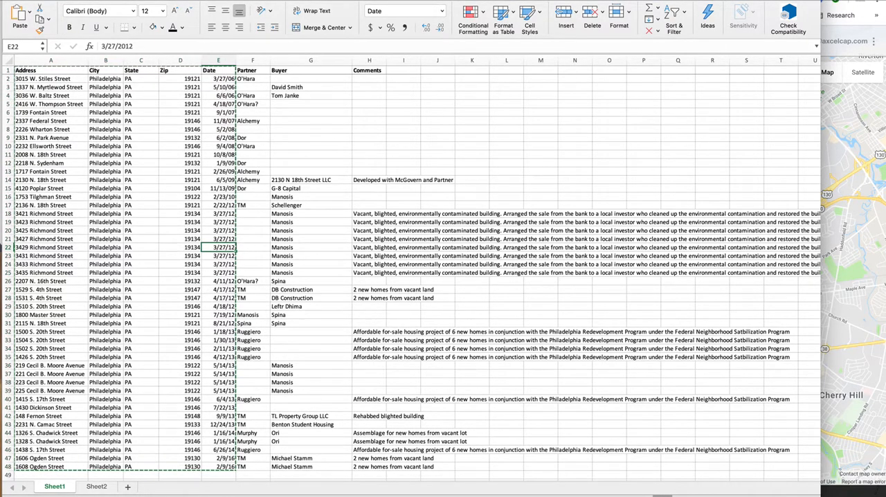
scroll(411, 277, down, 3)
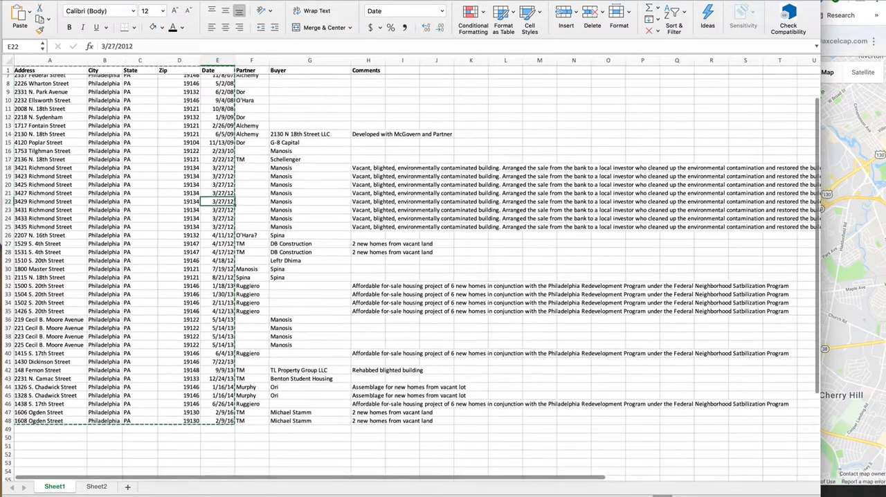
scroll(411, 277, up, 3)
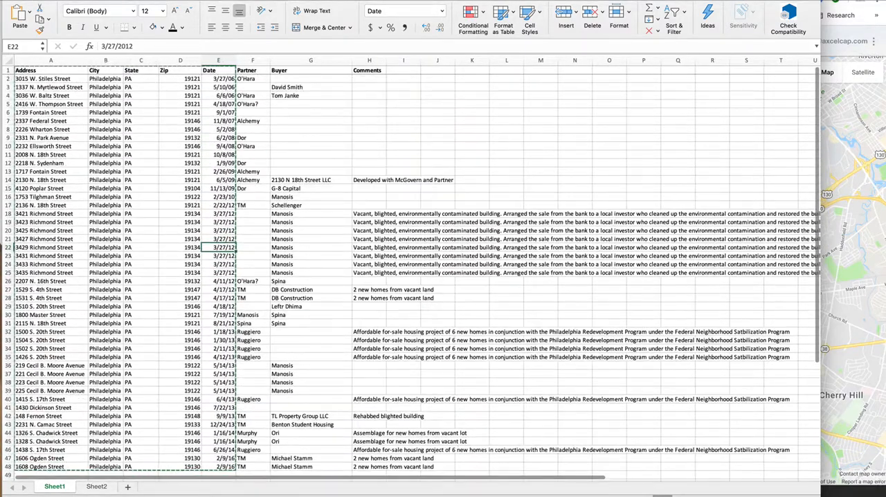
key(super+Tab)
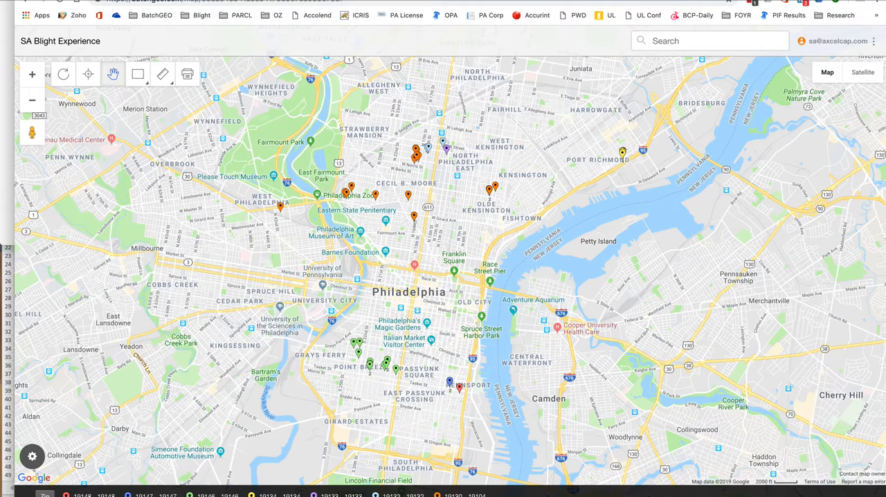
click(485, 0)
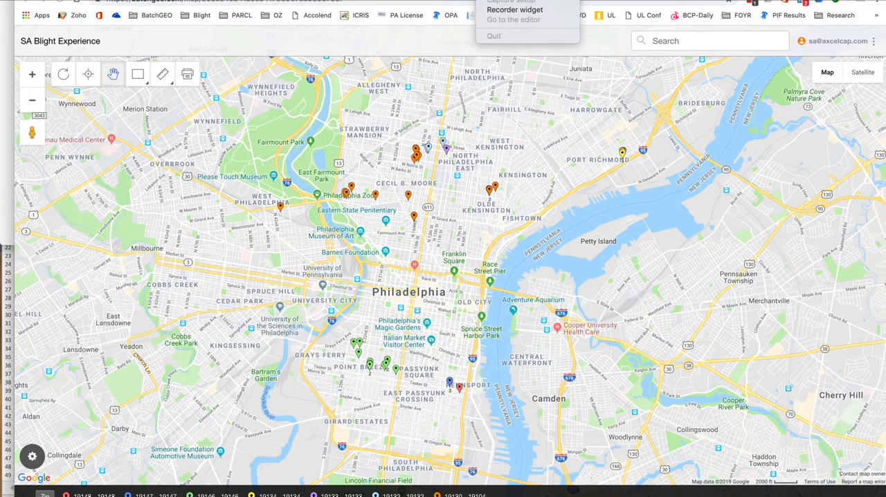